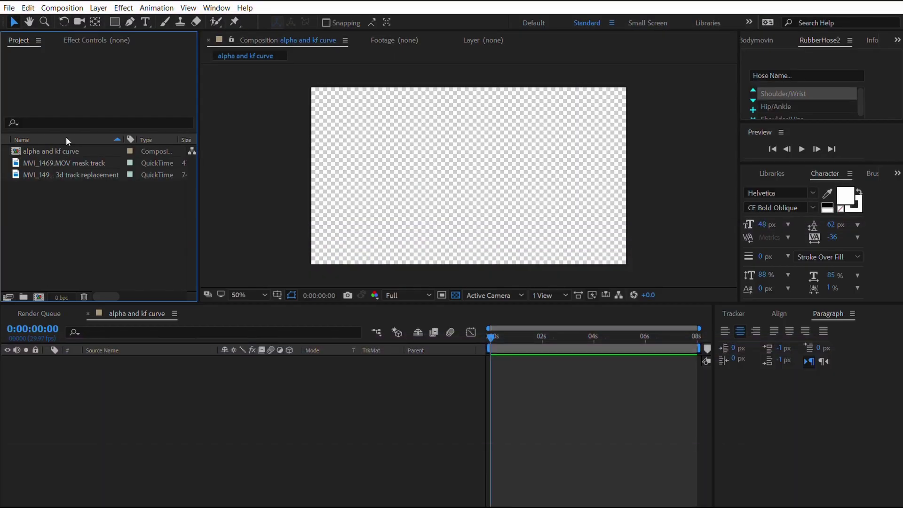
Step: Select the 'alpha and kf curve' composition and start a new solid layer with Ctrl+Y
click(66, 151)
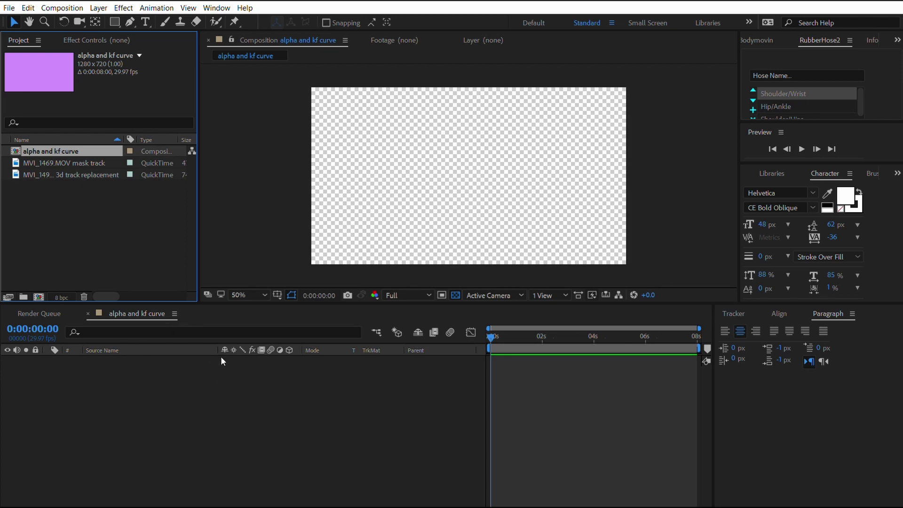
click(216, 402)
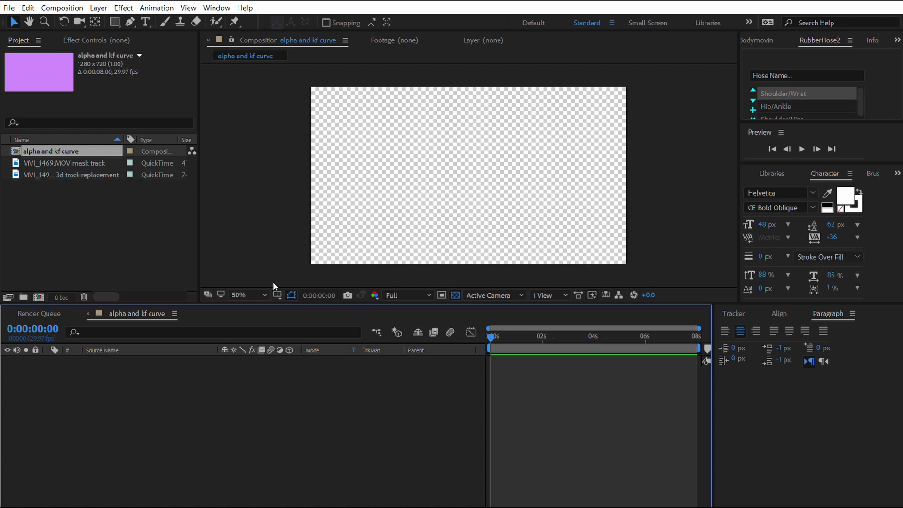
key(ctrl+y)
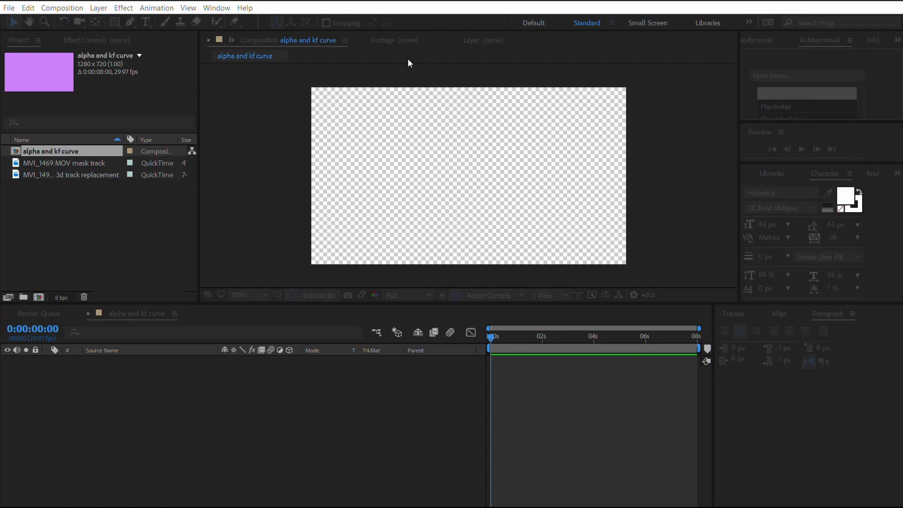
Step: Add the Dark Gray solid and a 'Text Example' text layer moved to the composition centre
key(Return)
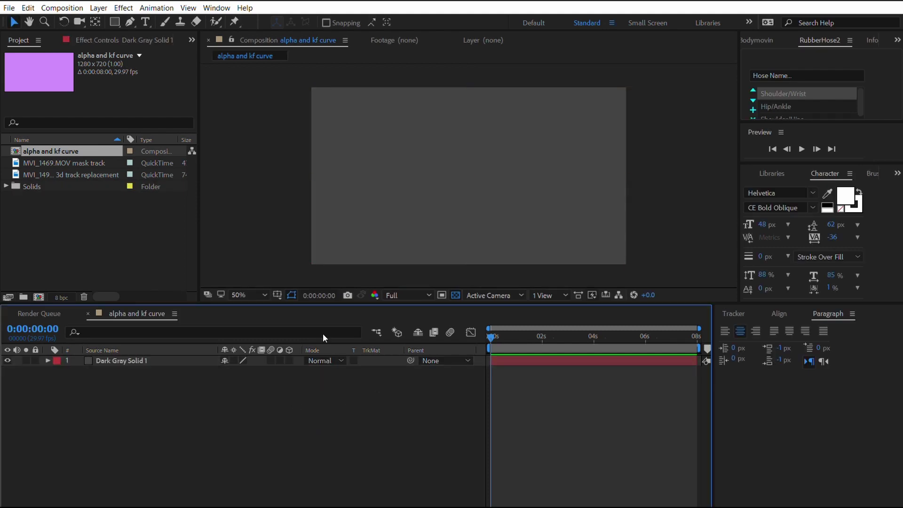
click(114, 22)
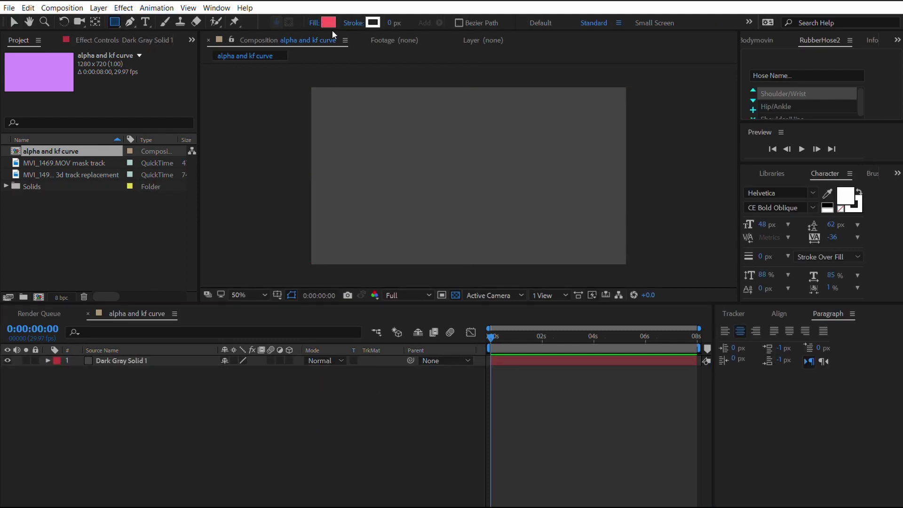
click(146, 22)
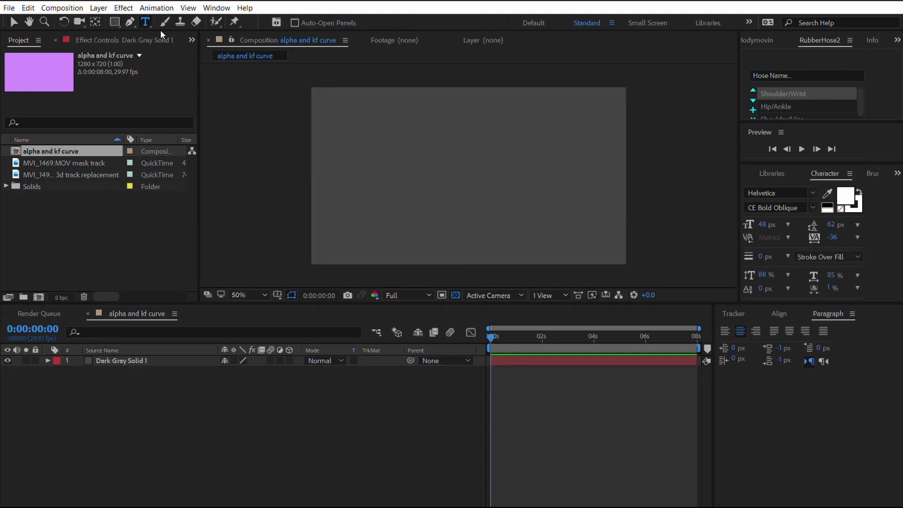
click(420, 174)
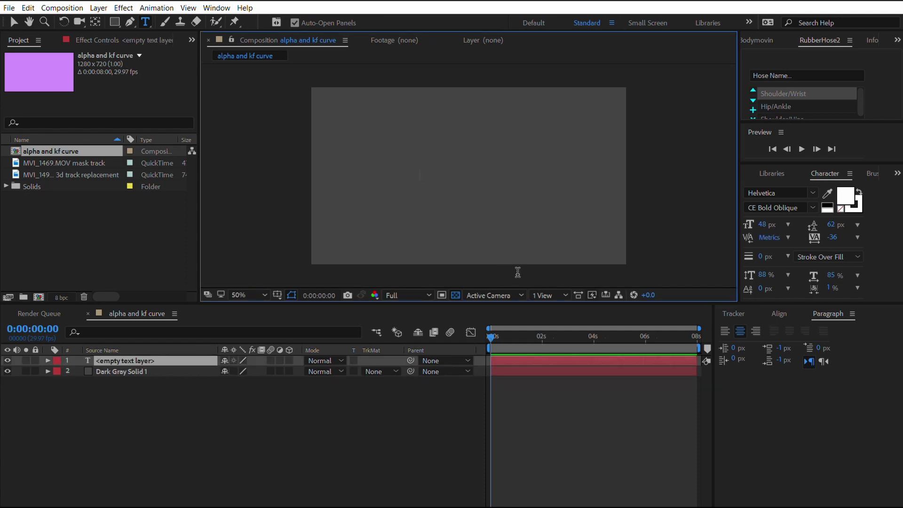
text(Text )
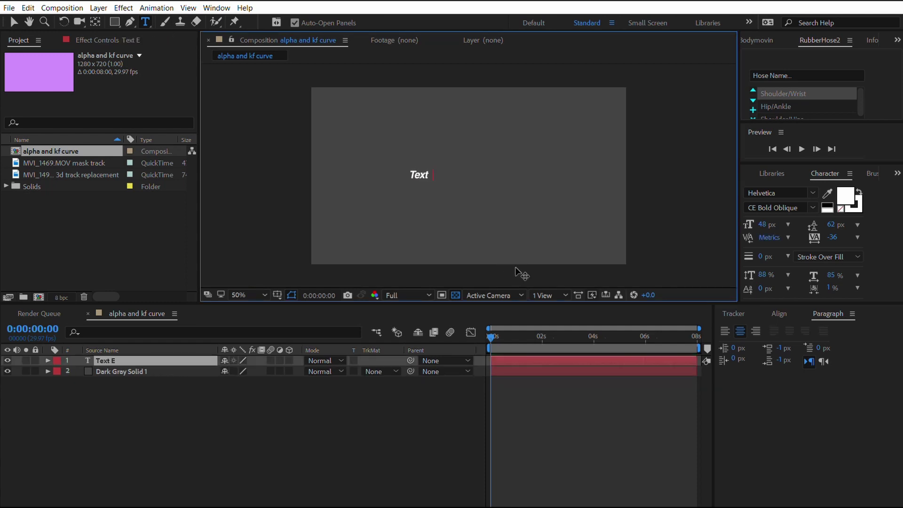
text(Example)
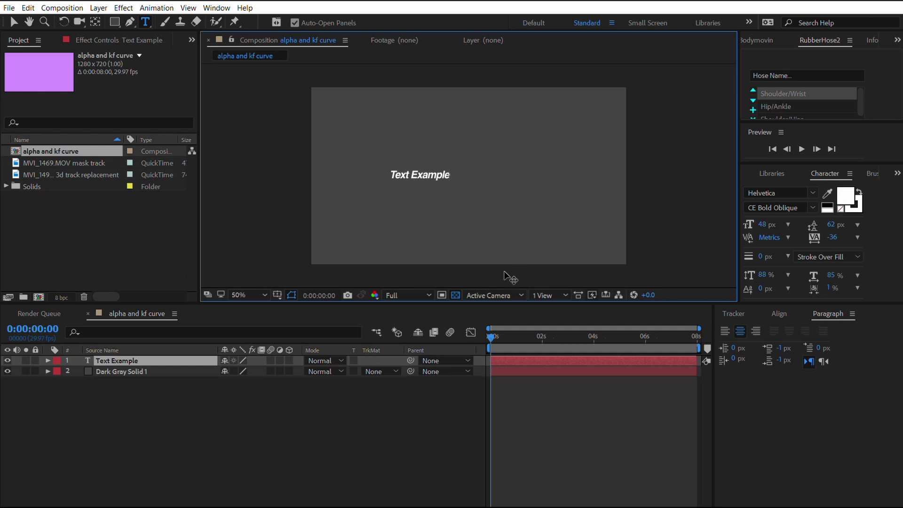
click(13, 22)
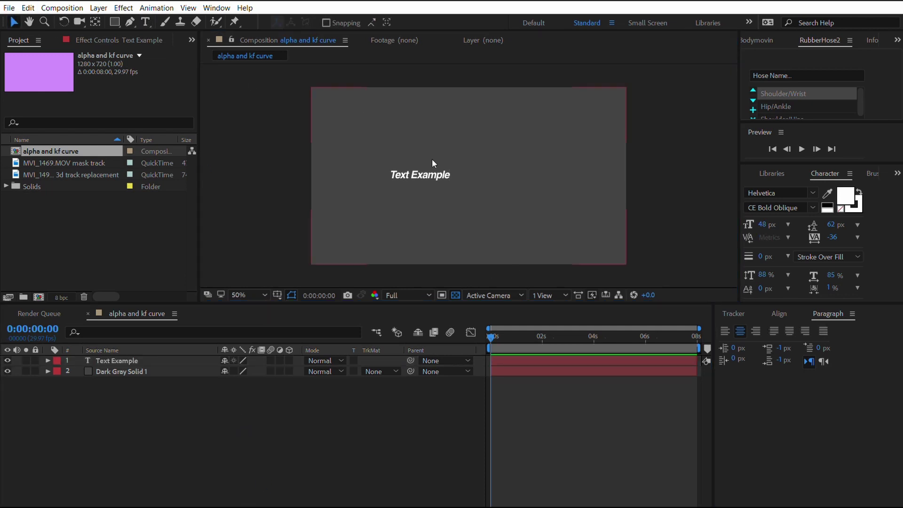
drag(436, 161, 487, 170)
click(240, 417)
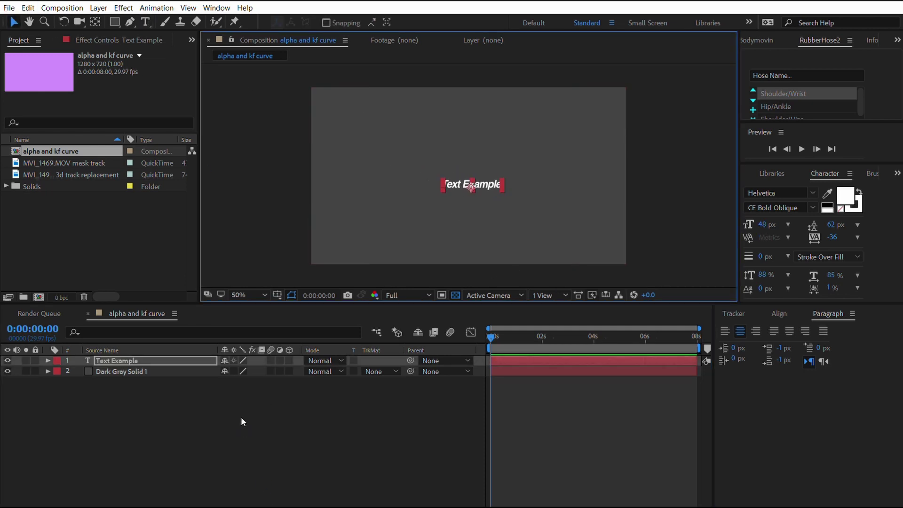
Step: Draw a red Shape Layer 1 rectangle over 'Text Example', toggling its visibility to check the text beneath
key(q)
key(slash)
drag(407, 175, 541, 207)
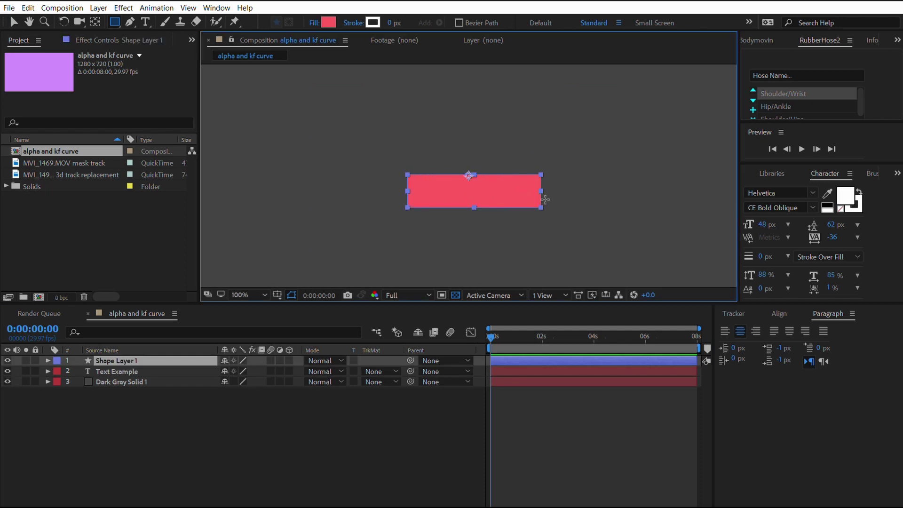
click(222, 436)
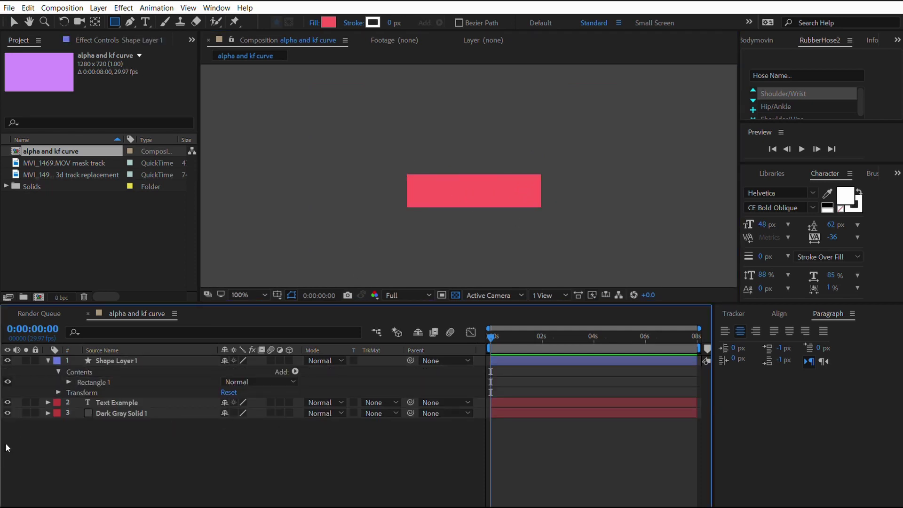
click(8, 361)
click(8, 361)
click(7, 360)
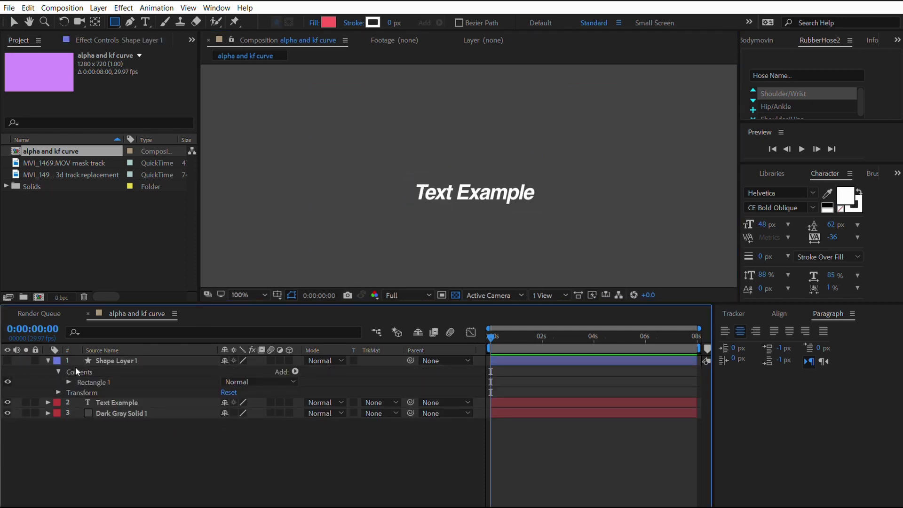
click(7, 360)
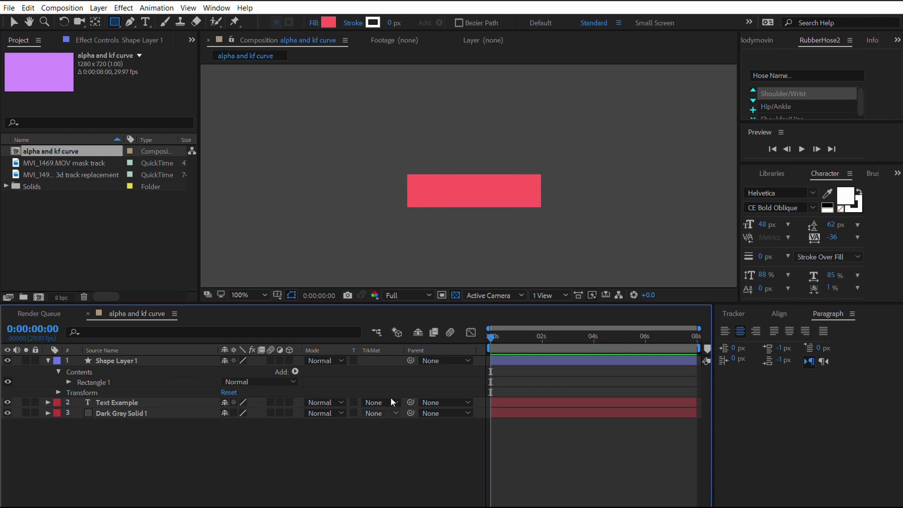
click(115, 402)
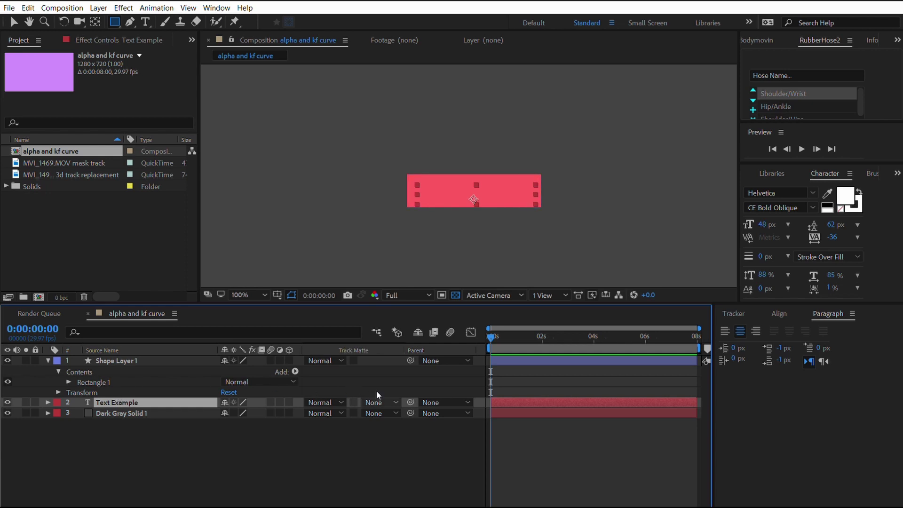
Step: Set Text Example's track matte to Alpha Matte 'Shape Layer 1' and adjust its Position to 650, 410
click(381, 402)
click(382, 416)
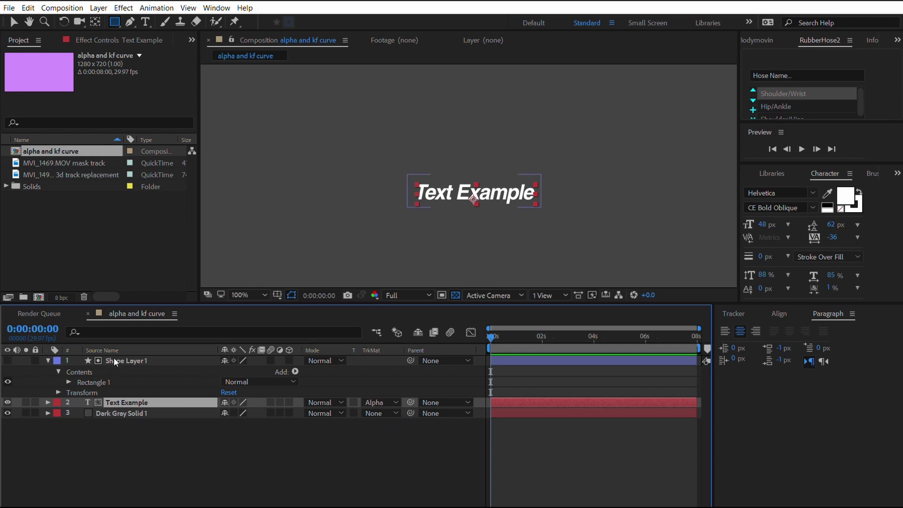
click(207, 436)
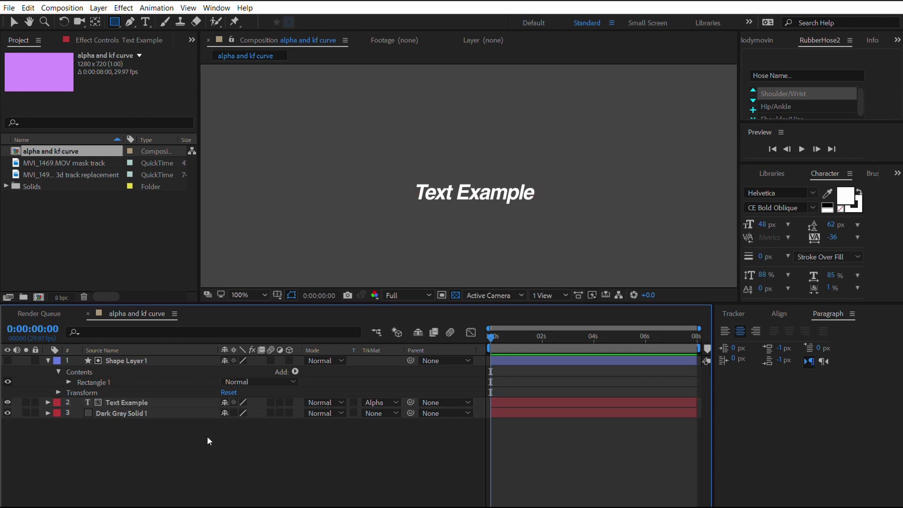
click(143, 398)
key(p)
mouse_move(249, 411)
mouse_down()
mouse_move(222, 402)
mouse_move(267, 400)
mouse_move(245, 412)
mouse_up()
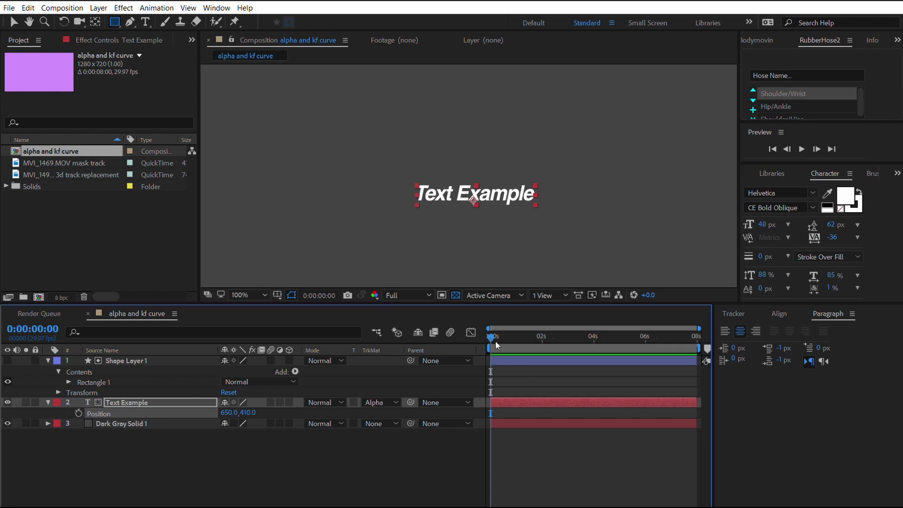
Step: Keyframe Text Example's Position from 650, 295 at 0:00:00:09 to 650, 410 at 0:00:00:27, then preview
drag(495, 341, 514, 328)
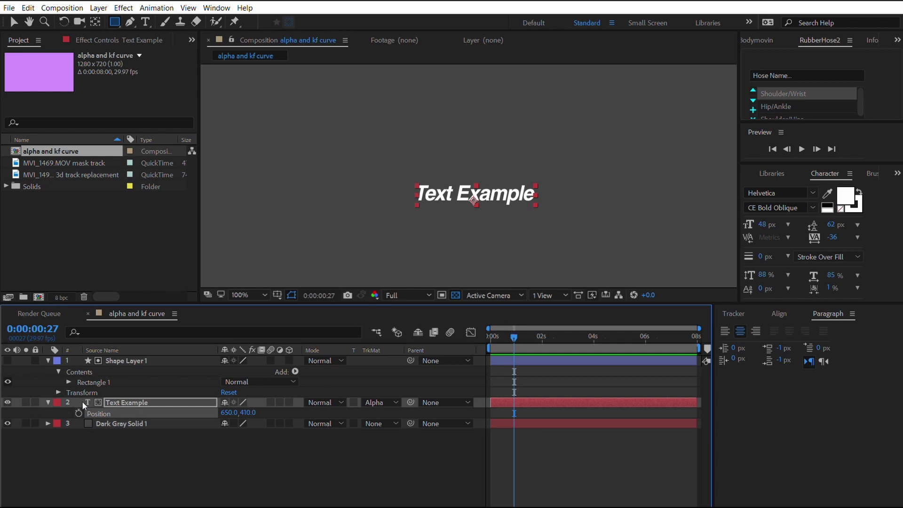
key(alt+shift+p)
drag(516, 330, 500, 329)
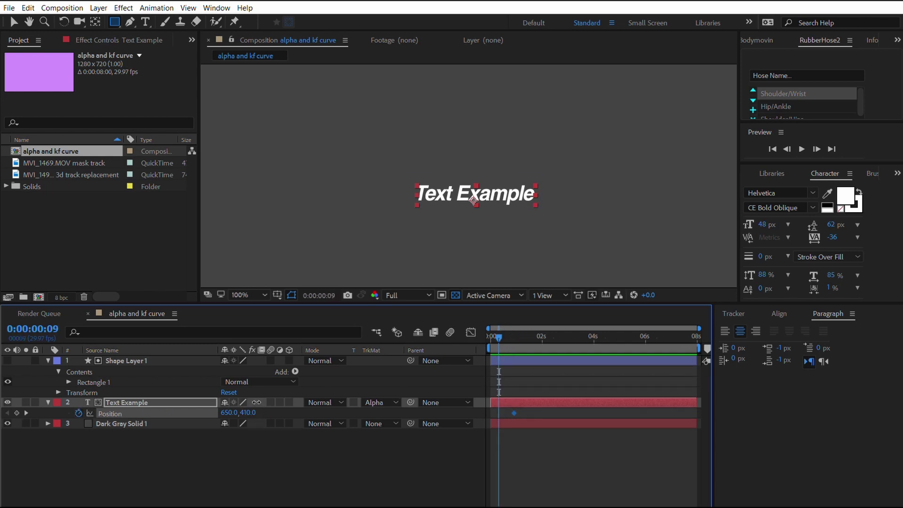
drag(259, 412, 284, 405)
click(478, 448)
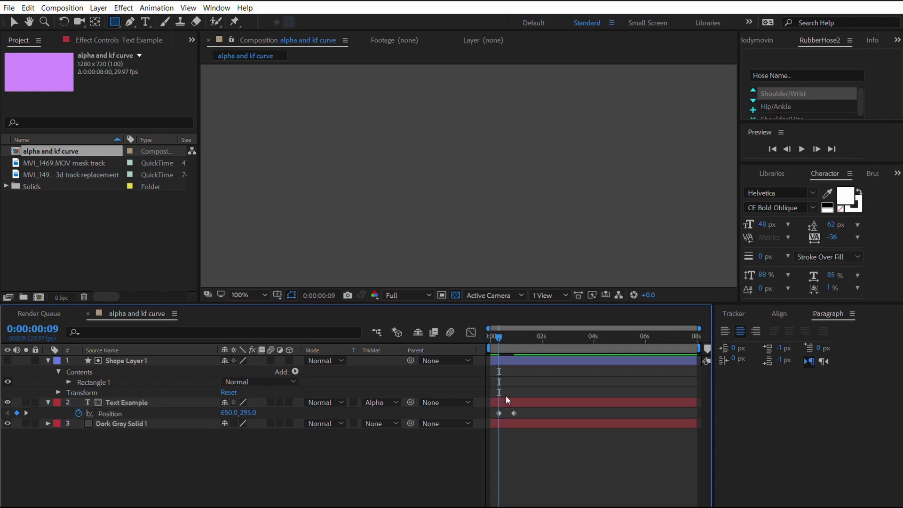
key(space)
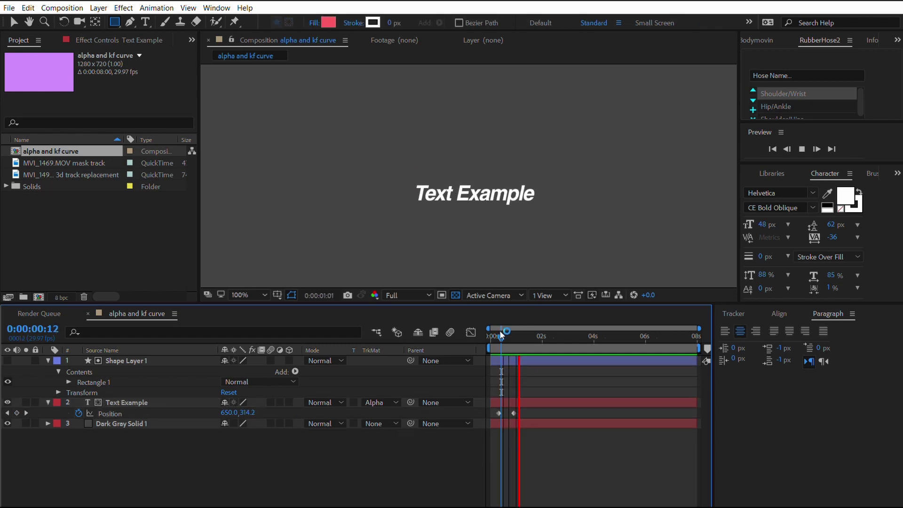
key(space)
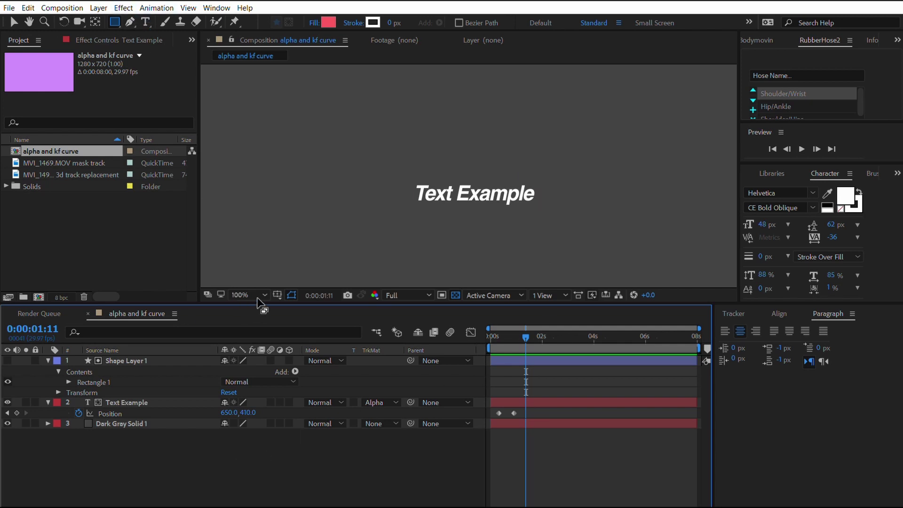
click(140, 360)
Step: Duplicate Shape Layer 1 and move the Shape Layer 2 copy below Text Example
key(ctrl+d)
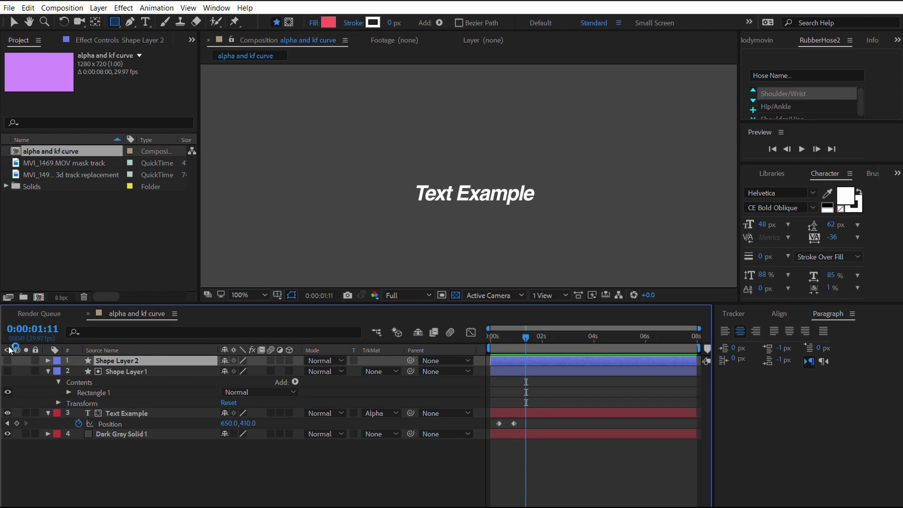
click(147, 448)
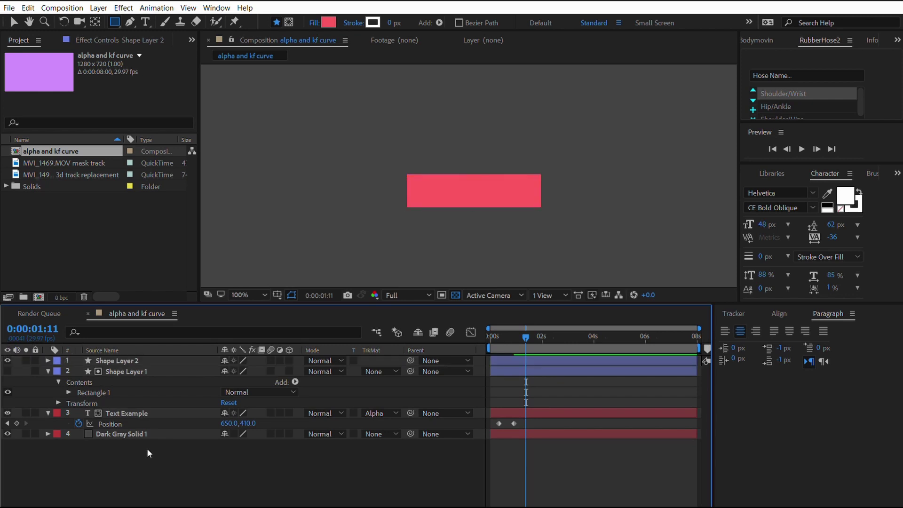
drag(129, 361, 141, 428)
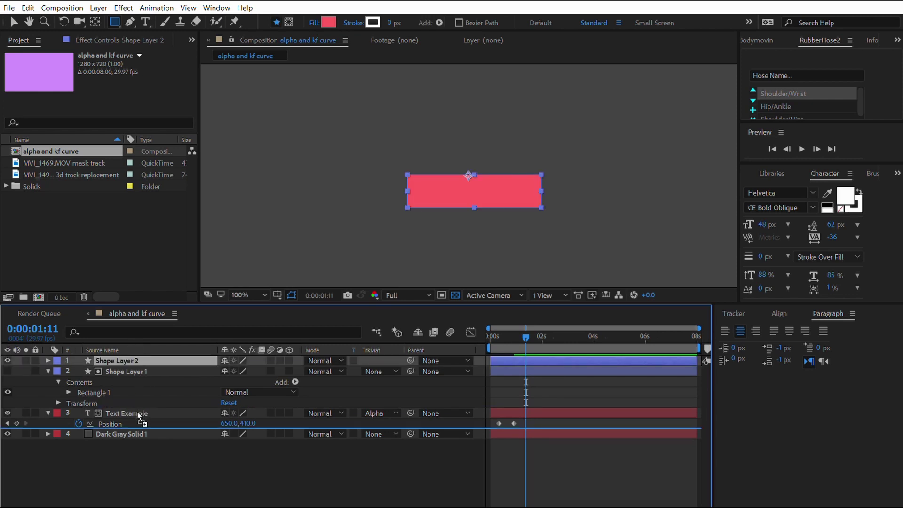
click(149, 442)
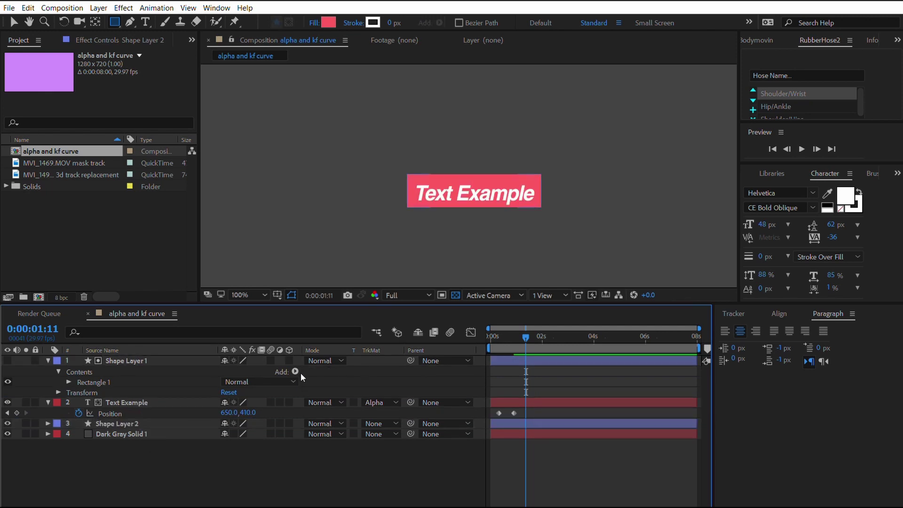
Step: Set both shape layers' Position to 640, 364 and scrub the first second to review the reveal
click(120, 423)
key(p)
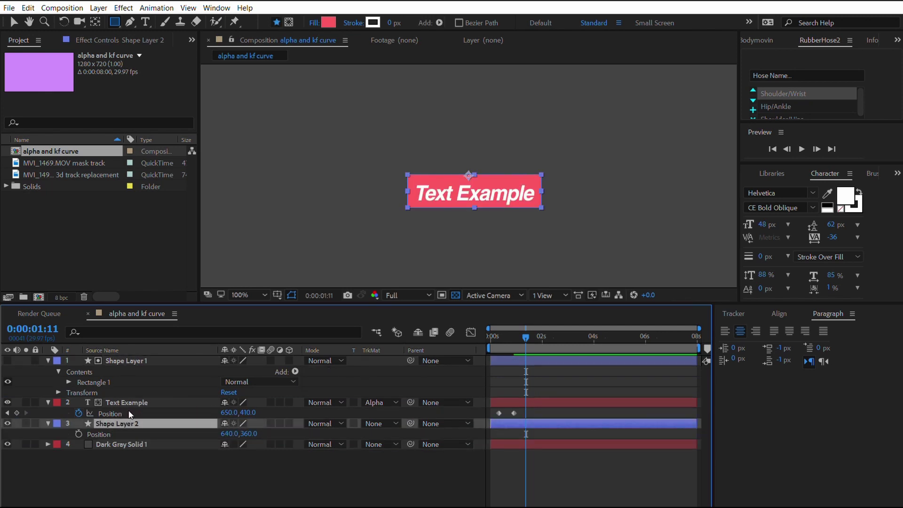
ctrl+click(136, 360)
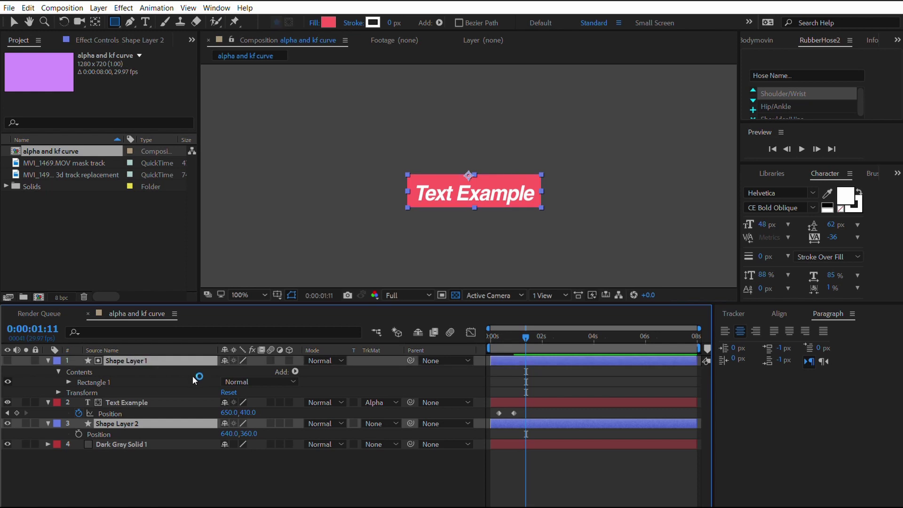
key(p)
key(p)
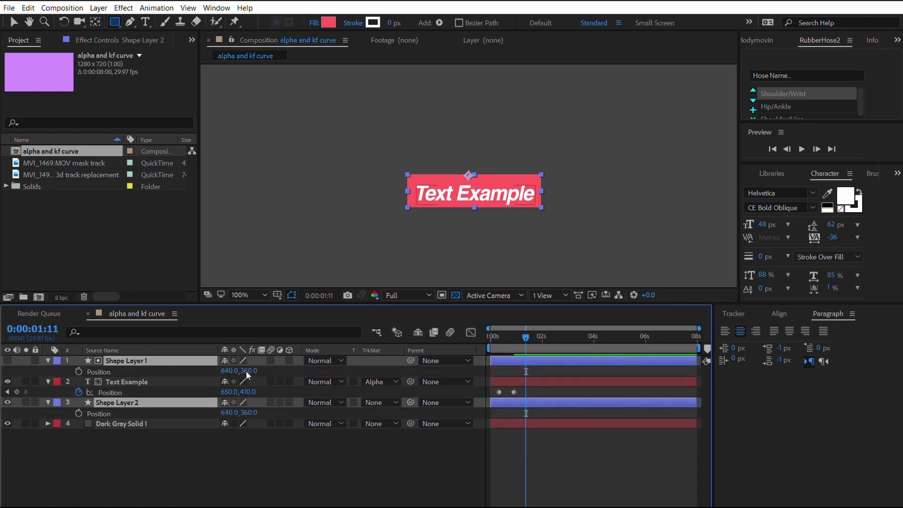
drag(253, 370, 253, 362)
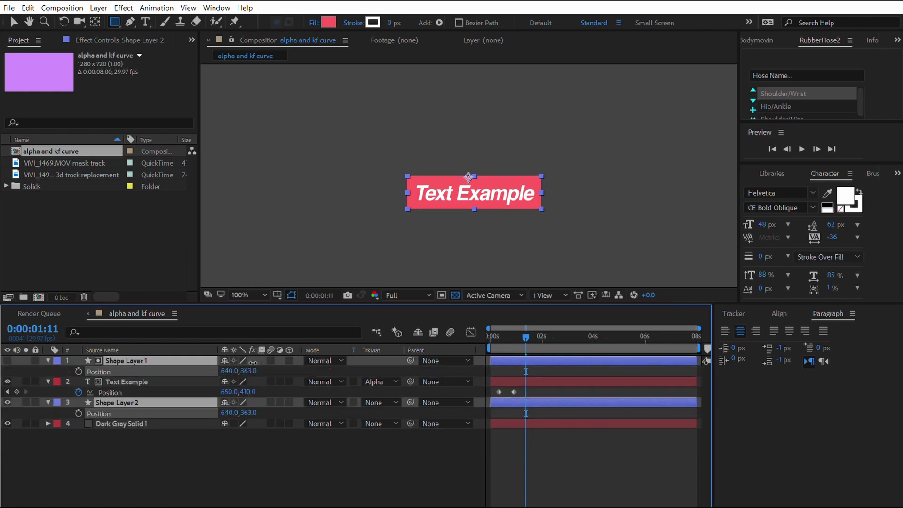
click(156, 457)
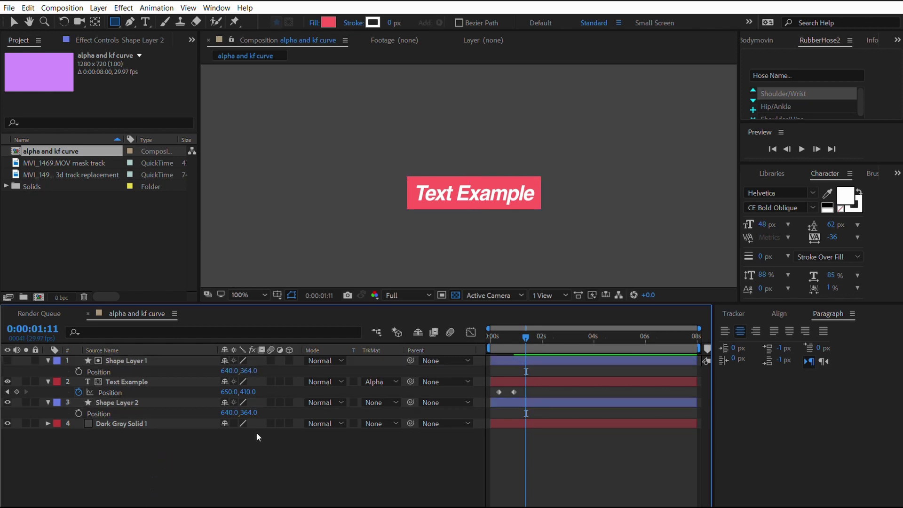
click(123, 402)
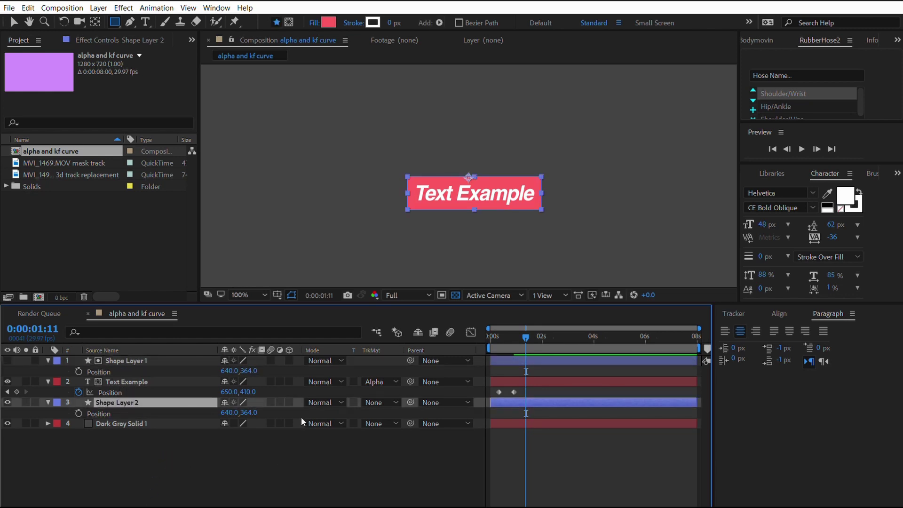
mouse_move(527, 331)
mouse_down()
mouse_move(495, 330)
mouse_move(522, 332)
mouse_up()
Step: Duplicate Shape Layer 2 and rename the original layer to 'box'
key(F2)
click(123, 402)
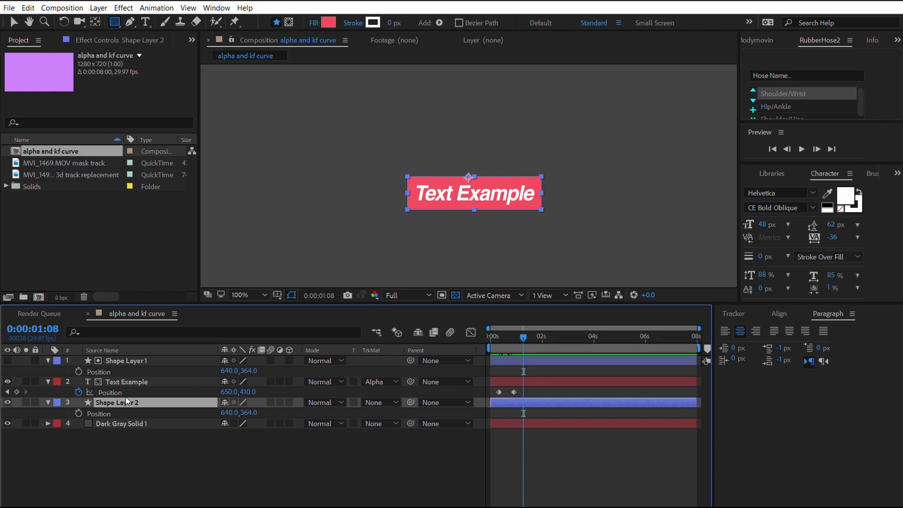
key(ctrl+d)
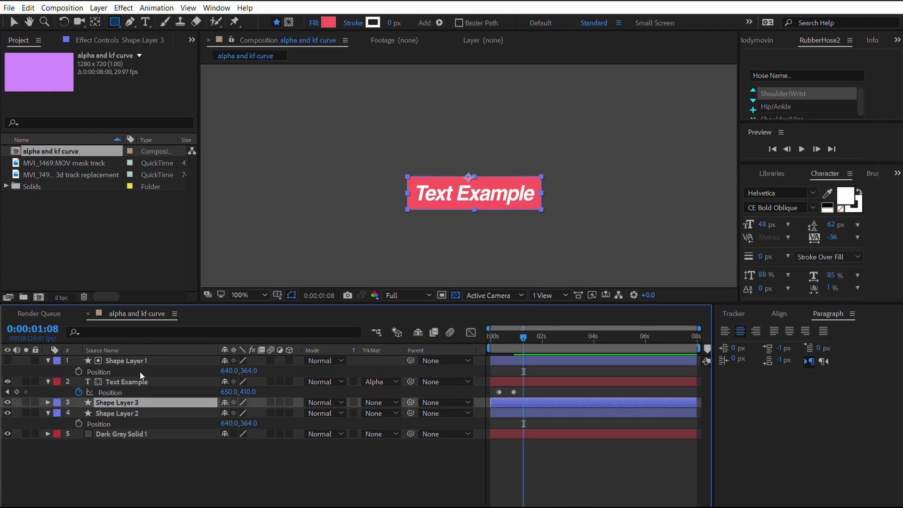
key(ctrl+Down)
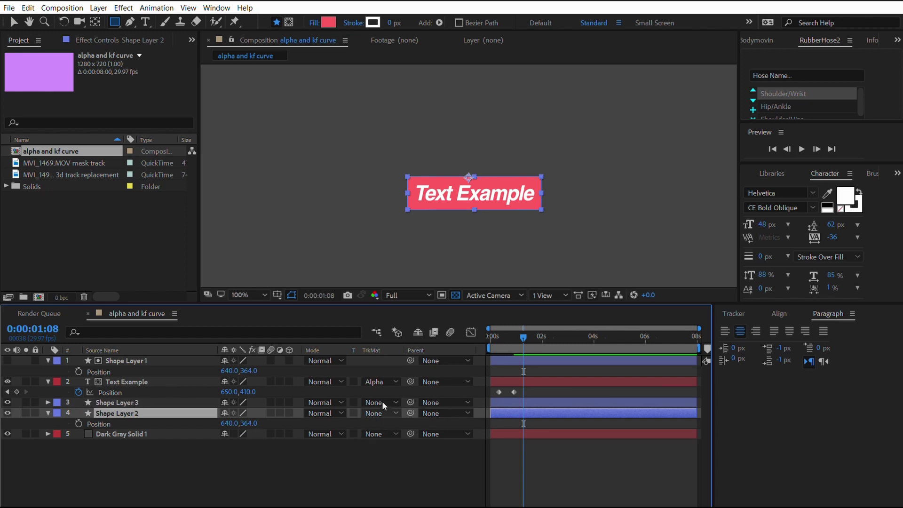
key(Return)
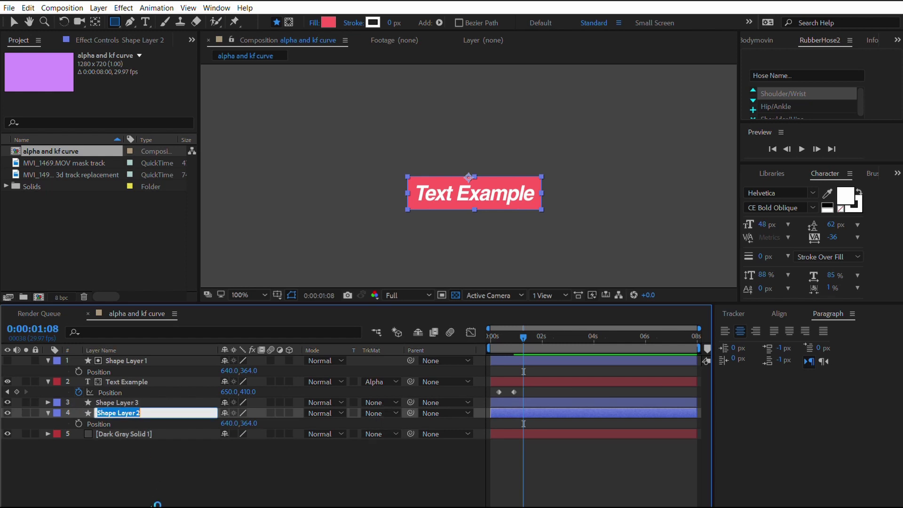
text(box)
key(Return)
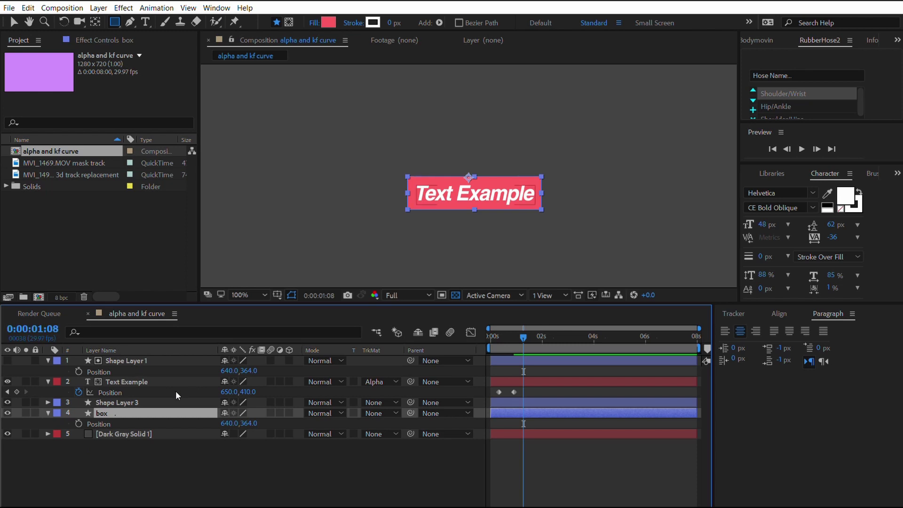
Step: Set box's track matte to Alpha Matte using Shape Layer 3 above it, then recheck the reveal
click(395, 413)
click(395, 427)
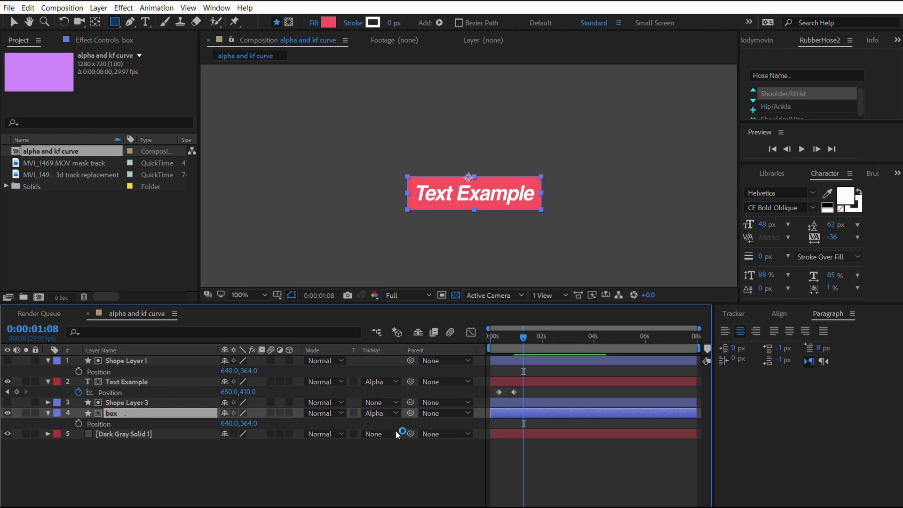
click(165, 465)
drag(501, 331, 514, 335)
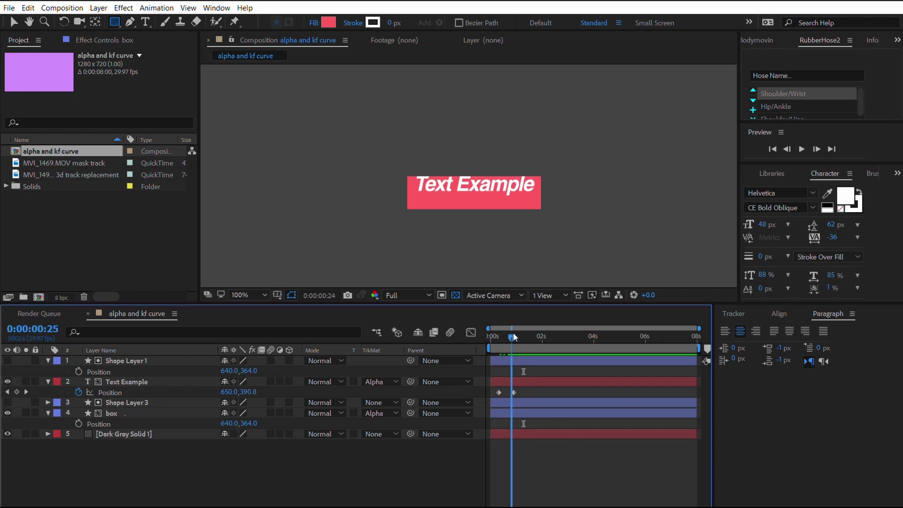
Step: Keyframe box's Position from 275, 364 at 0:00:00:09 to 640, 364 at 0:00:00:27, then preview
click(123, 413)
key(alt+shift+p)
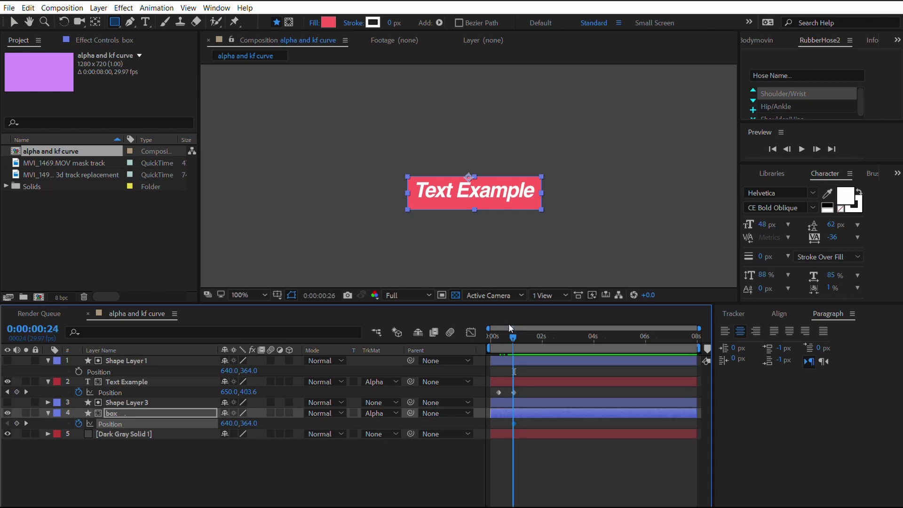
drag(514, 329, 499, 336)
drag(230, 423, 59, 423)
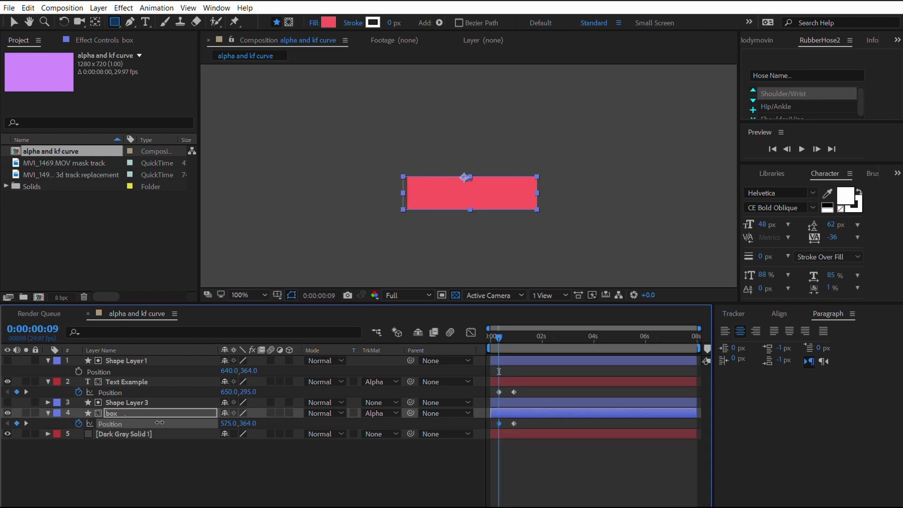
click(259, 478)
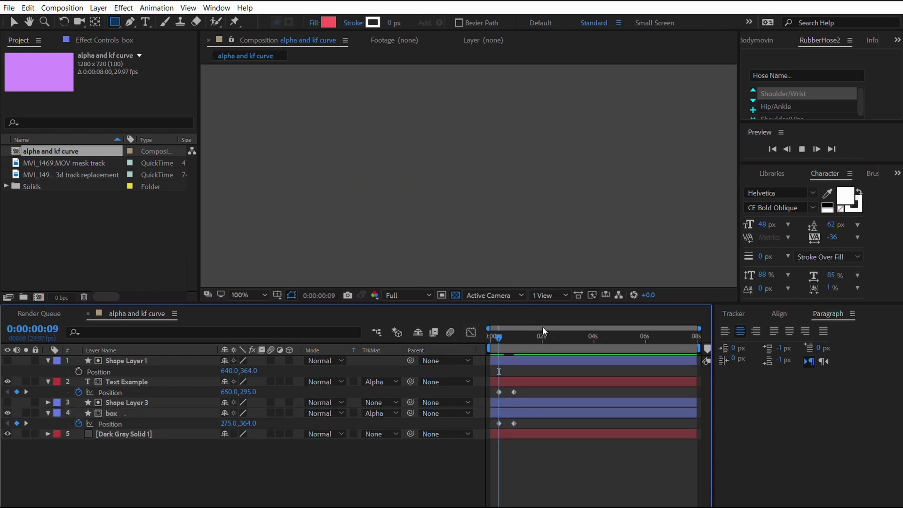
click(516, 332)
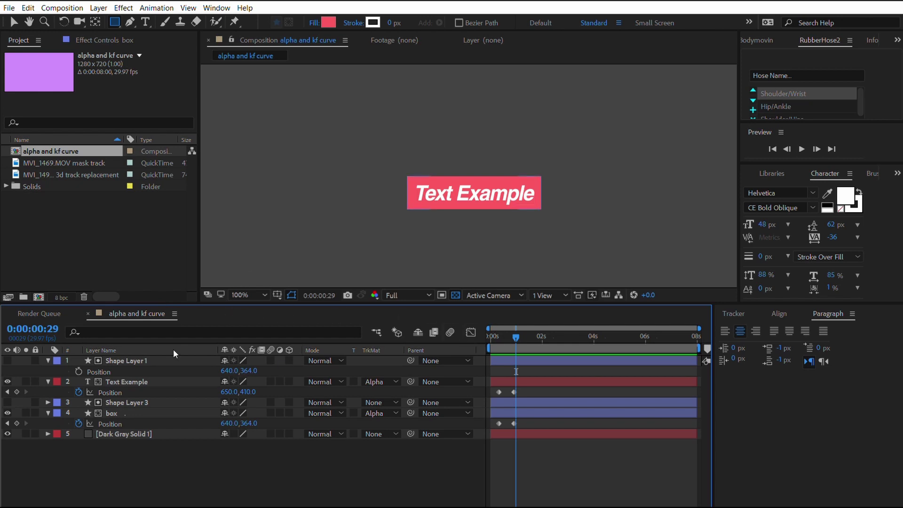
Step: Delete Shape Layer 1, then restore it to compare the text reveal at mid and full frames
click(141, 360)
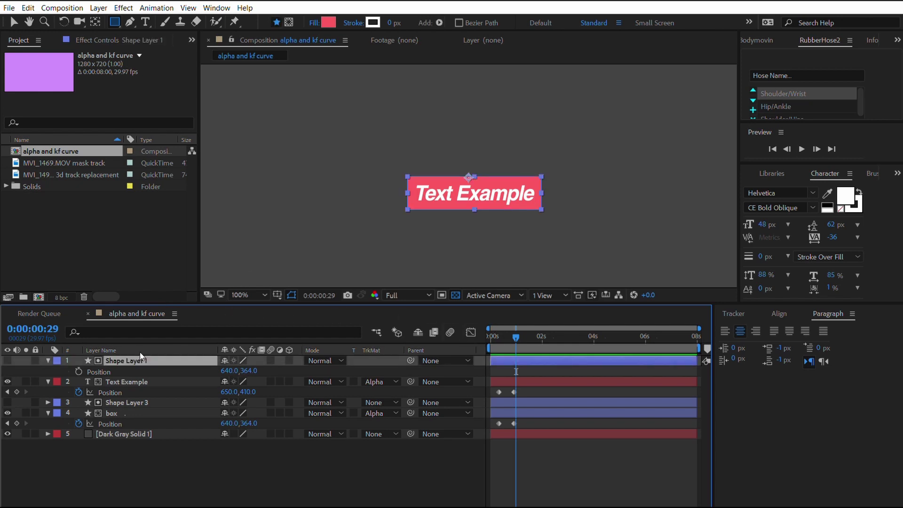
key(Delete)
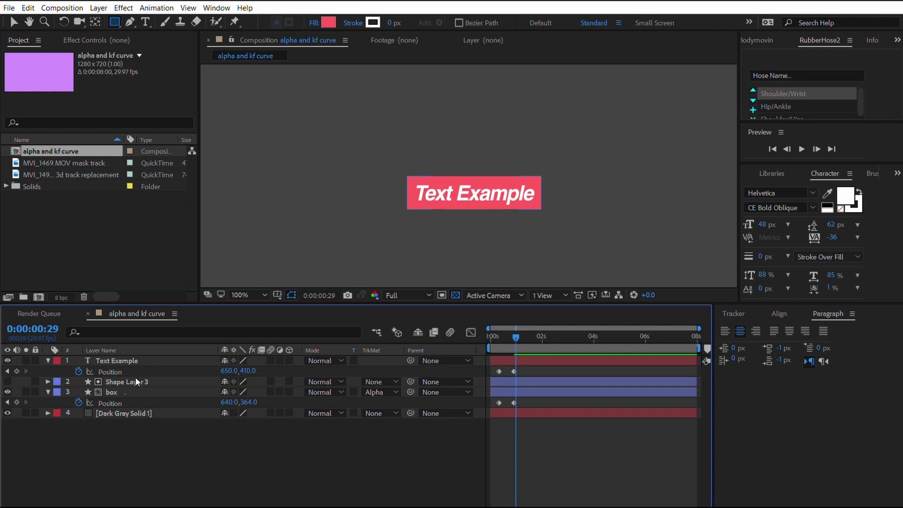
click(135, 389)
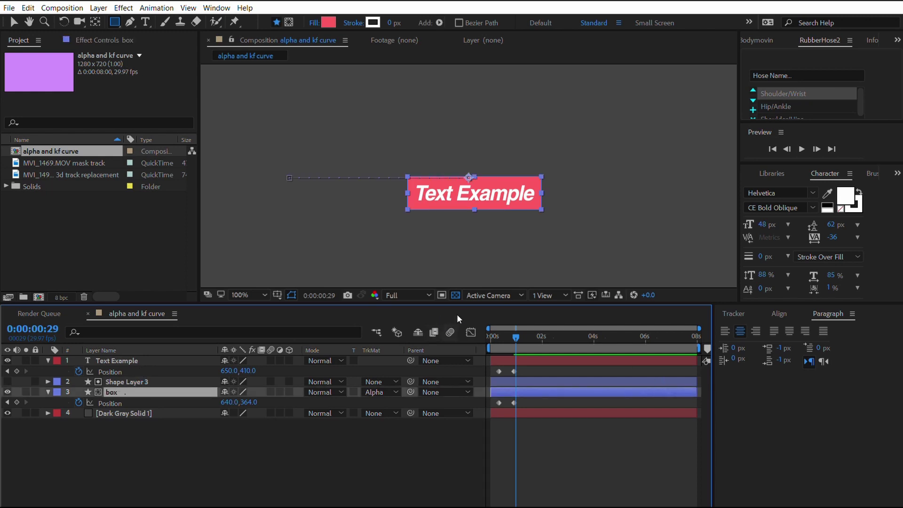
key(ctrl+z)
click(512, 334)
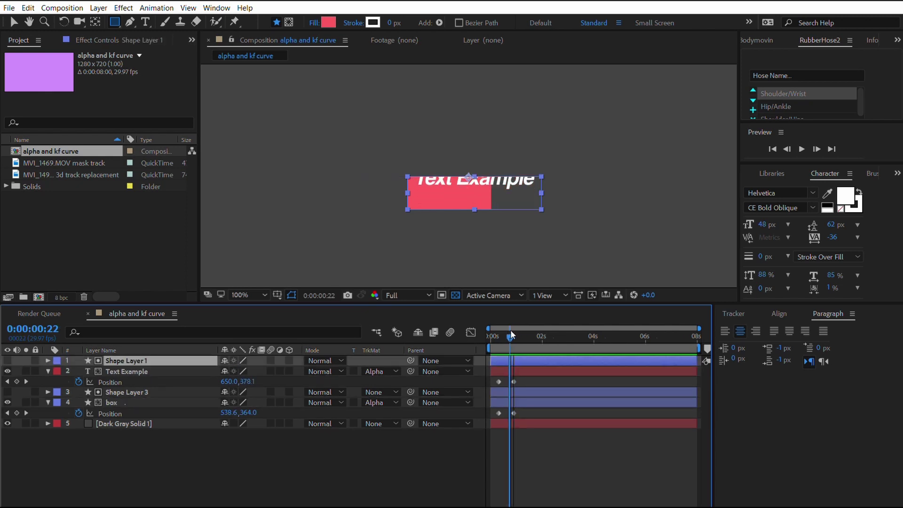
click(411, 465)
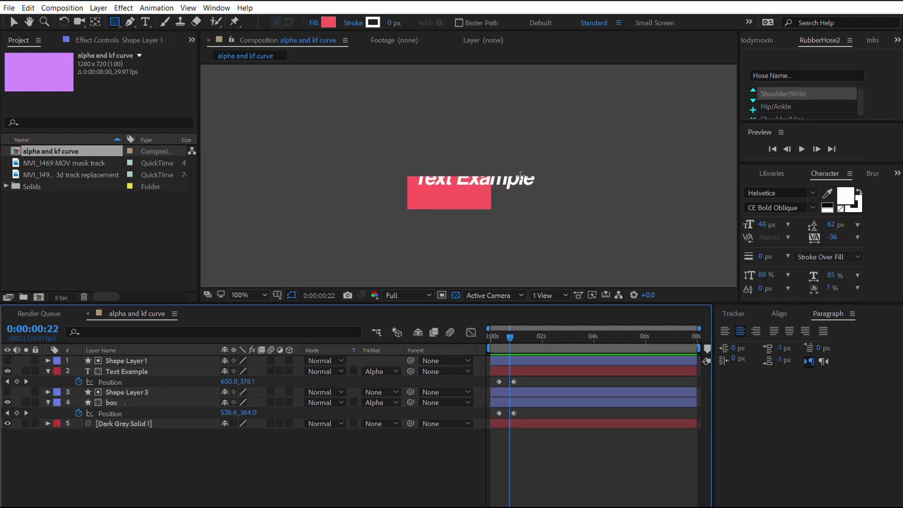
drag(514, 325, 521, 324)
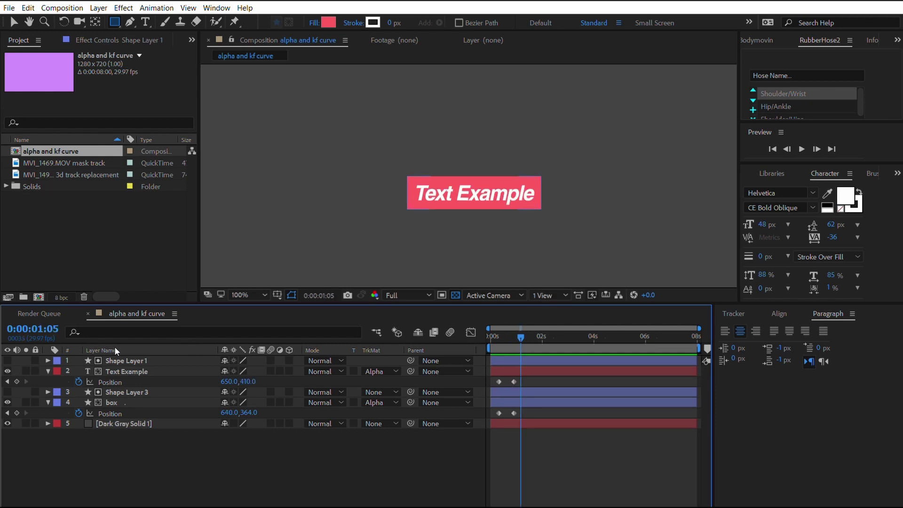
Step: Delete Shape Layer 1 for good and put a box 2 copy on top as Text Example's alpha matte
click(118, 360)
key(Delete)
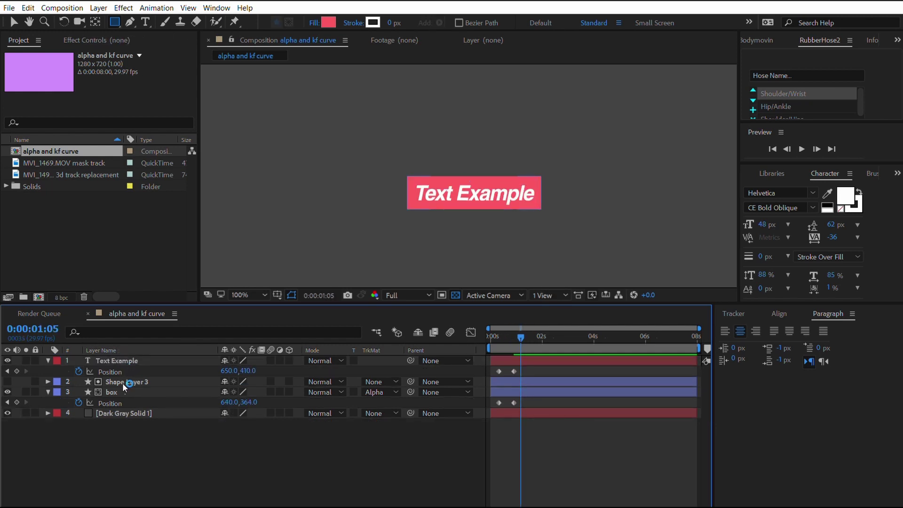
click(122, 388)
key(ctrl+d)
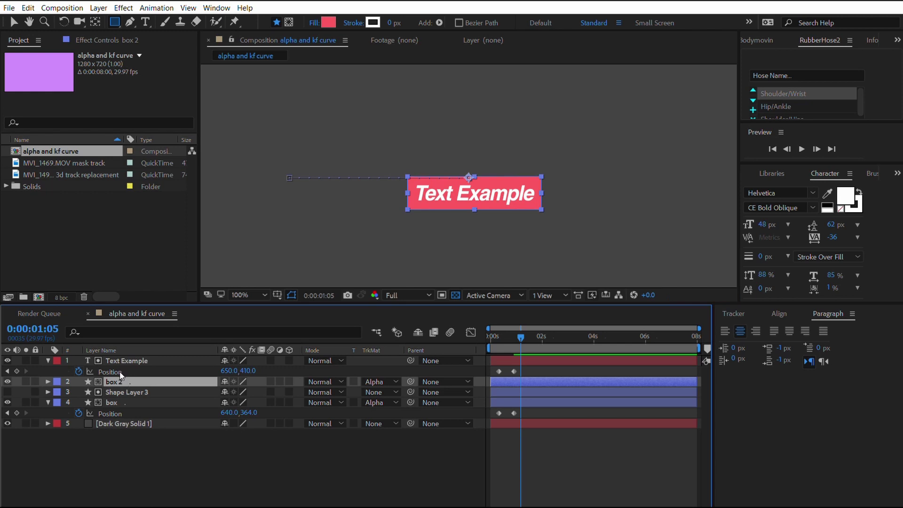
drag(123, 381, 125, 343)
click(376, 371)
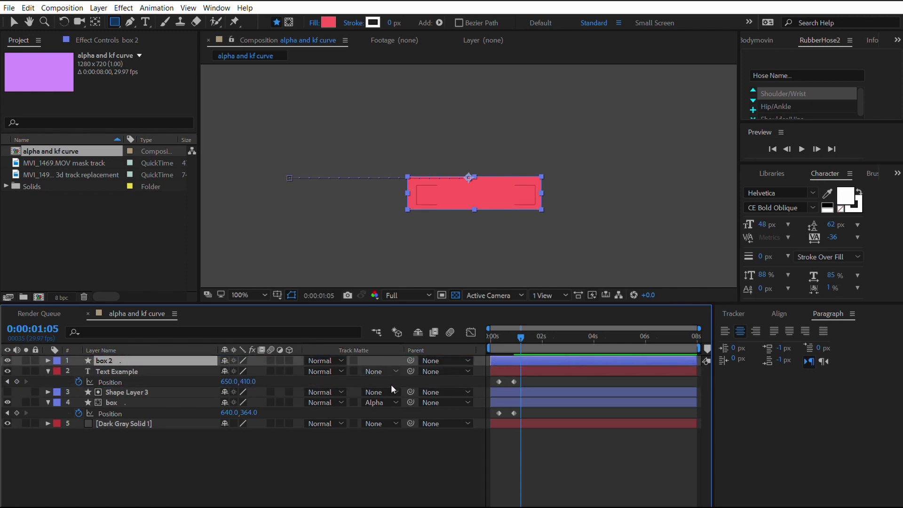
click(216, 445)
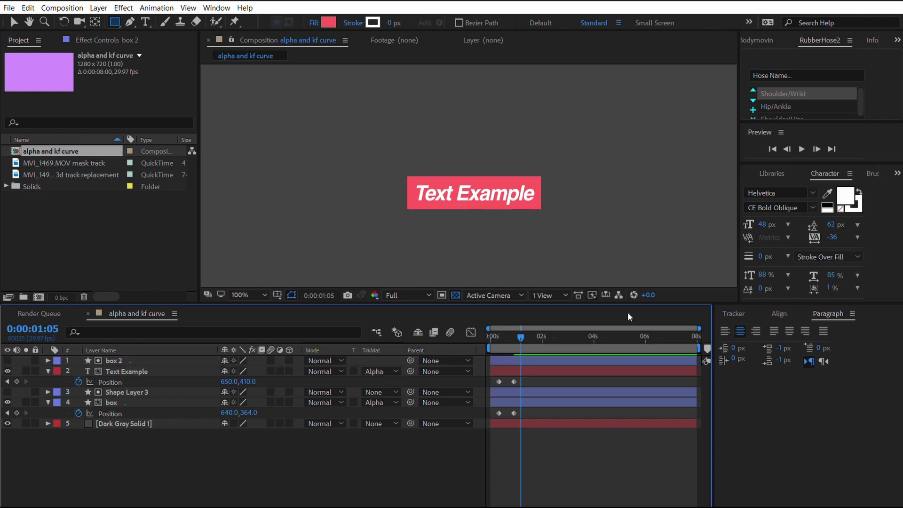
drag(522, 329, 515, 329)
drag(512, 335, 502, 334)
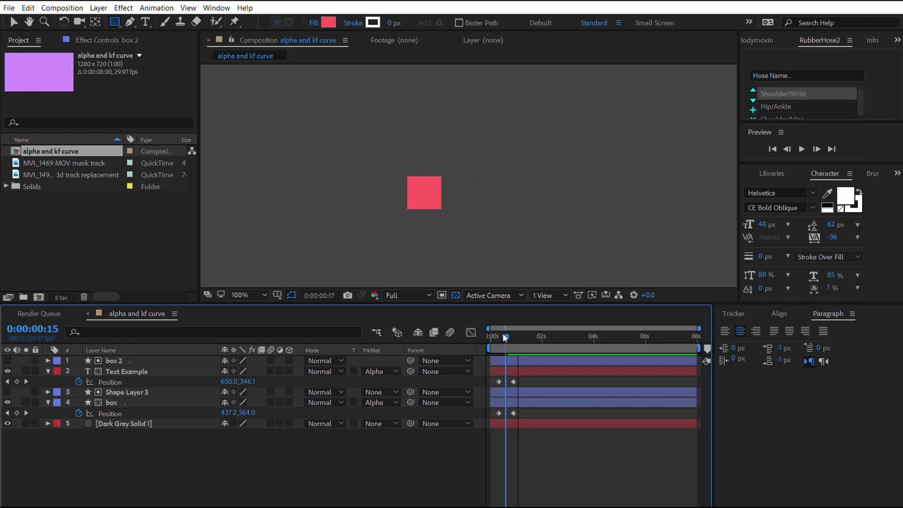
key(space)
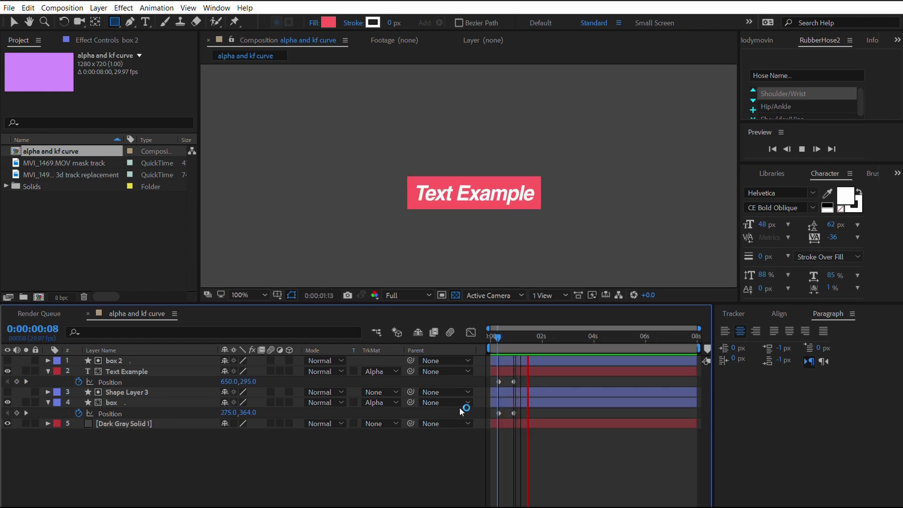
key(space)
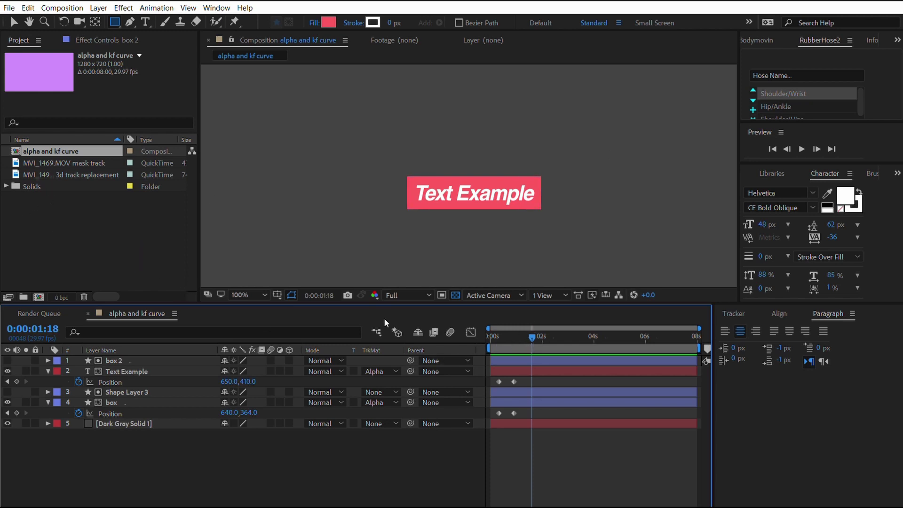
drag(533, 335, 521, 329)
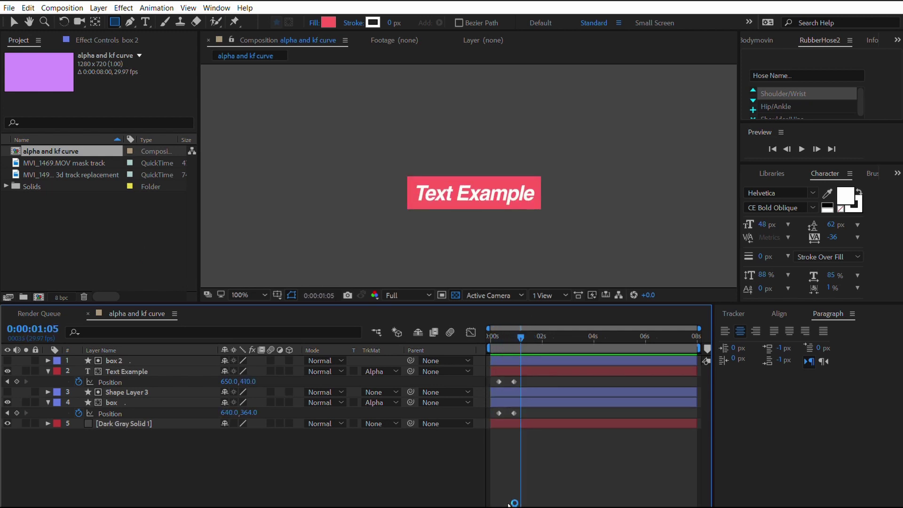
Step: Apply Easy Ease (F9) to both Text Example Position keyframes and preview the smoother slide
key(equal)
click(540, 335)
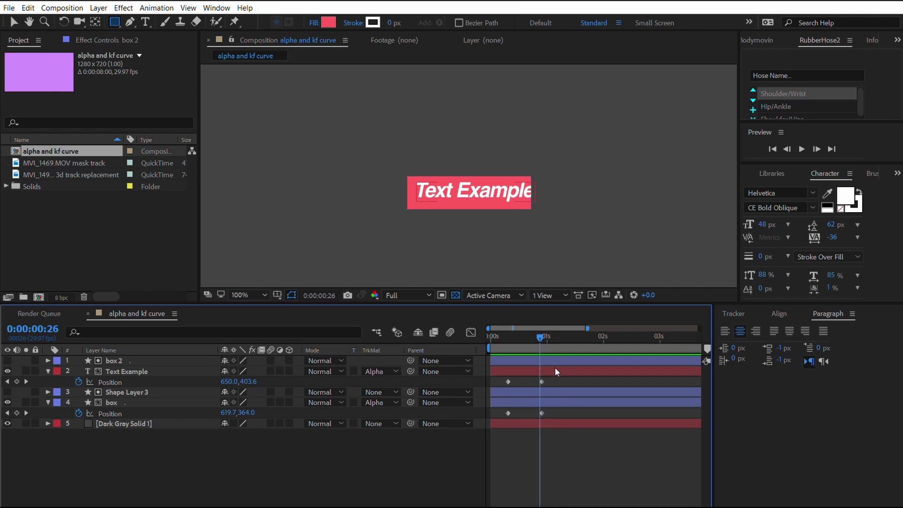
drag(555, 384, 510, 378)
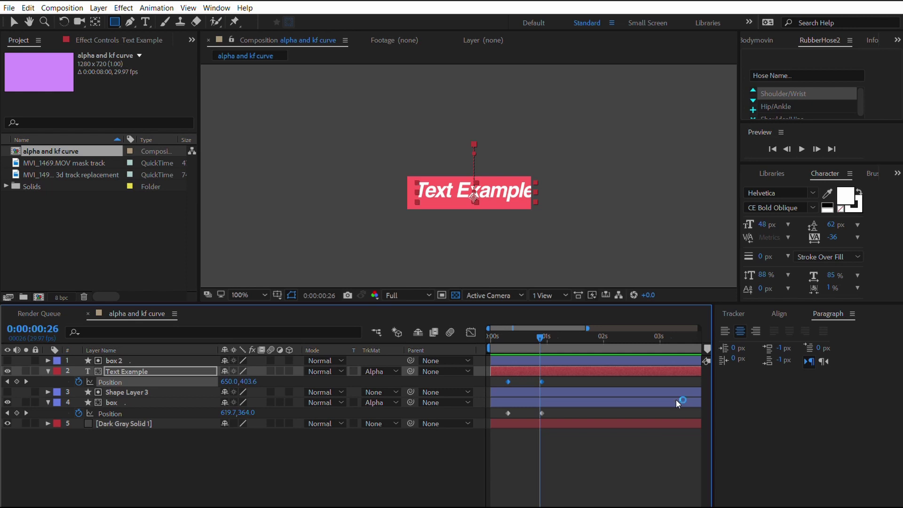
key(F9)
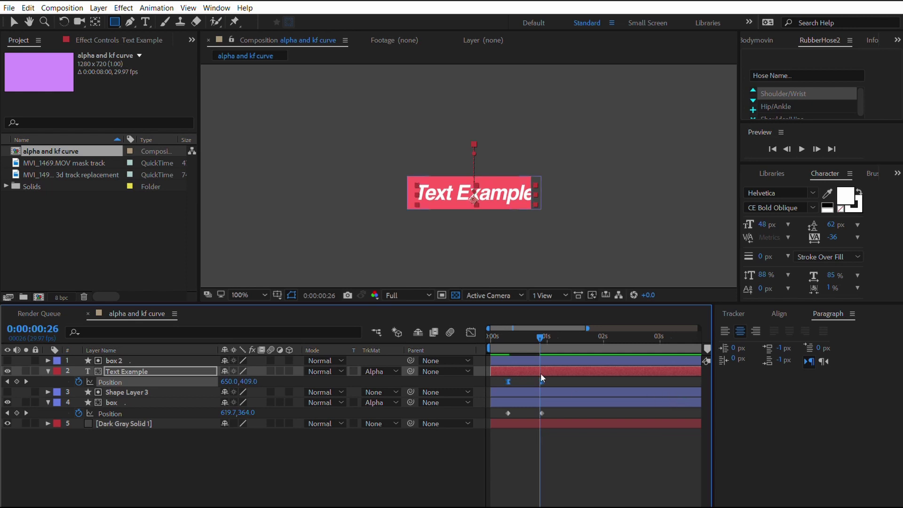
click(505, 335)
key(space)
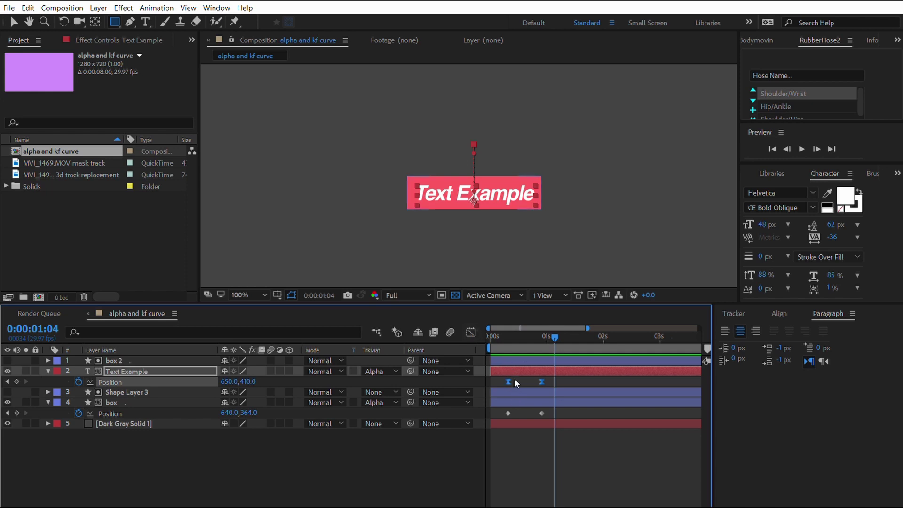
Step: Check the speed graph for all layers, then deselect them and return to the layer bars
click(471, 331)
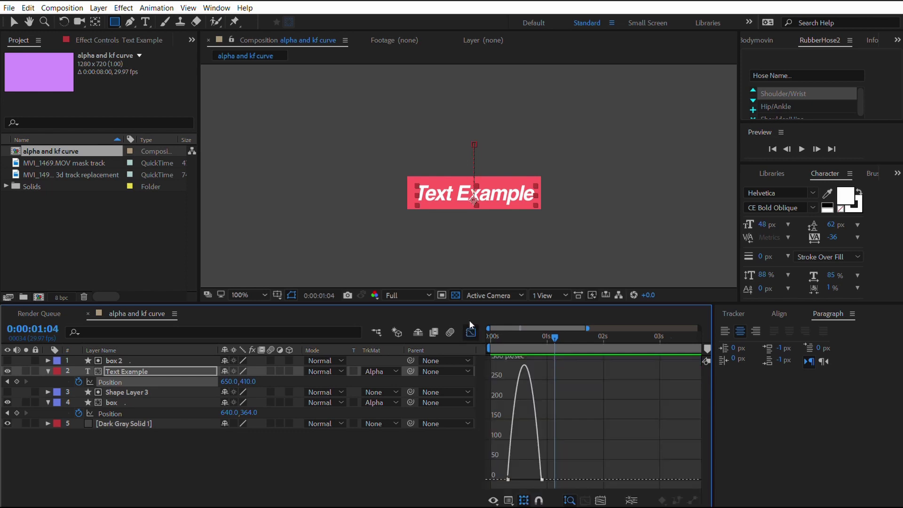
click(470, 331)
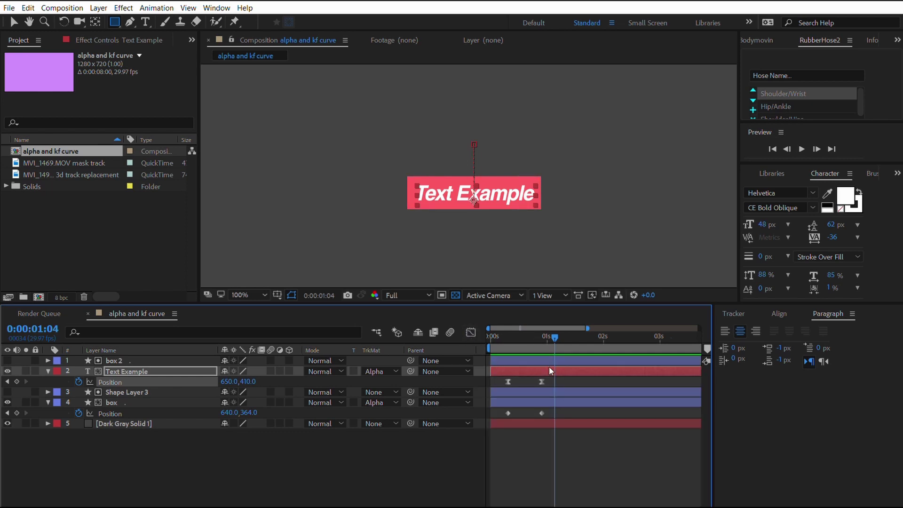
click(553, 371)
key(ctrl+a)
click(472, 331)
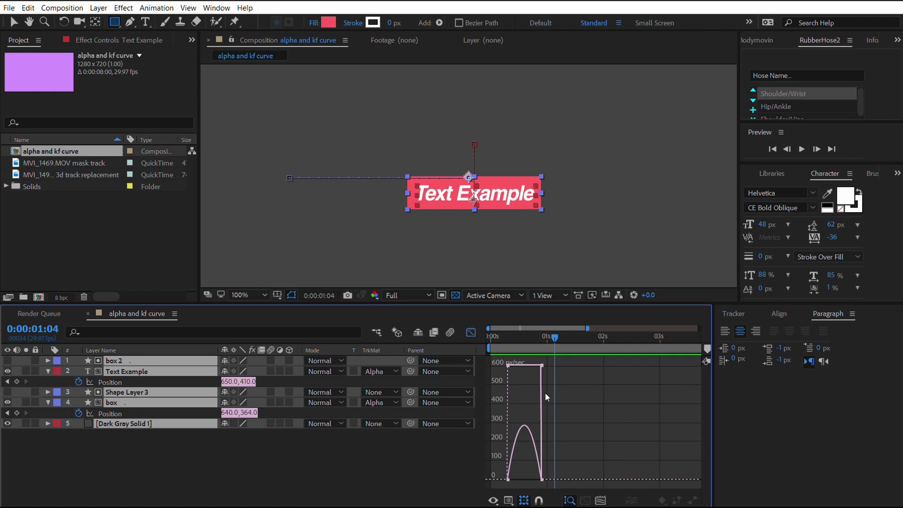
key(ctrl+shift+a)
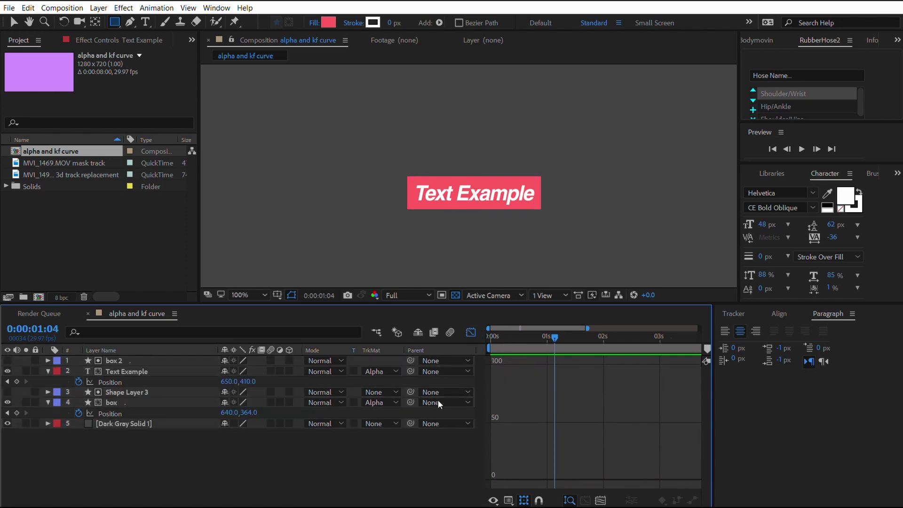
click(471, 332)
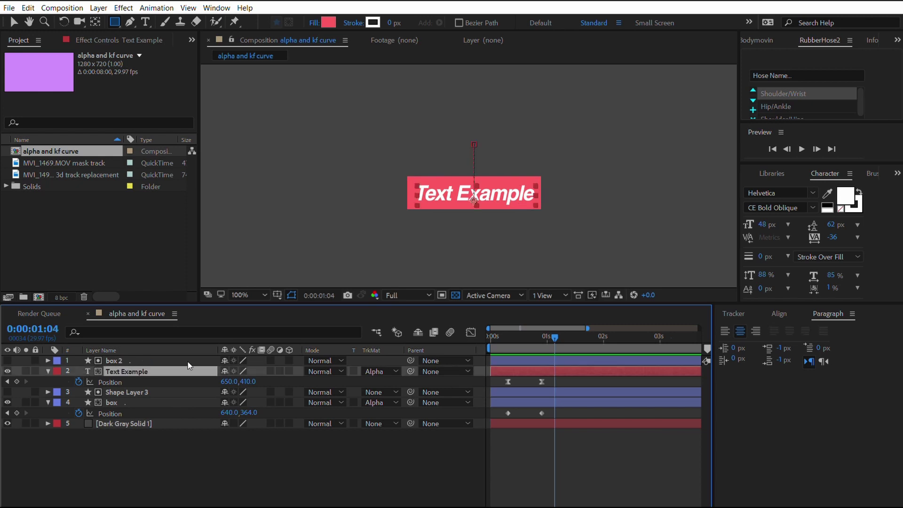
Step: Select Text Example's two Position keyframes and show their speed graph
click(155, 371)
drag(561, 385, 496, 376)
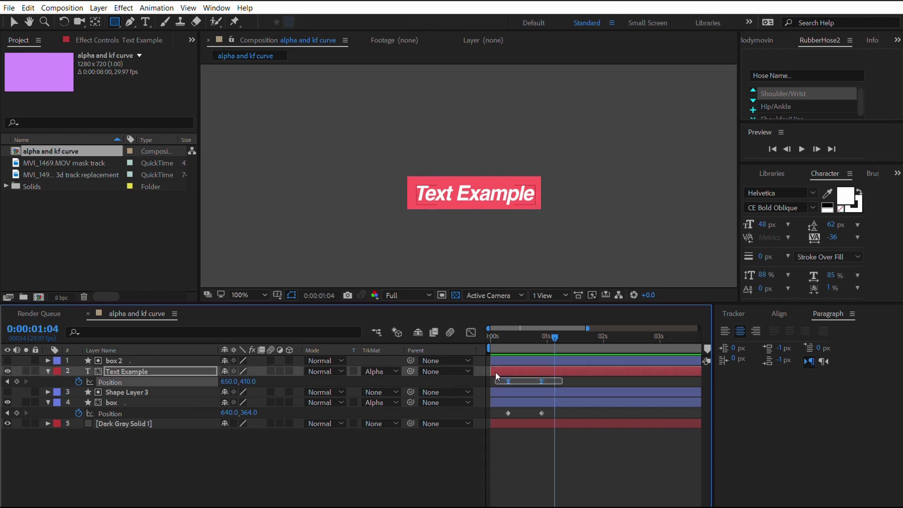
click(470, 332)
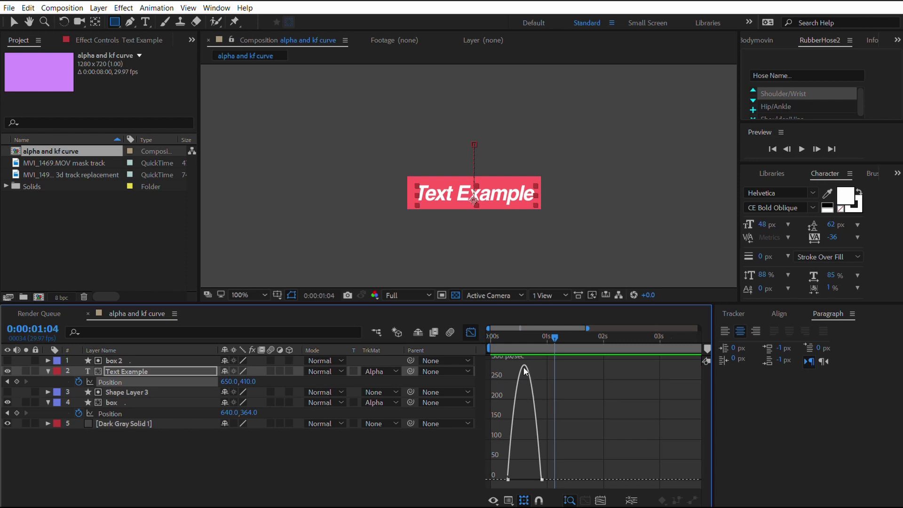
Step: Fit the speed curve, select both keyframes, and lengthen the first keyframe's ease influence
click(523, 336)
click(524, 500)
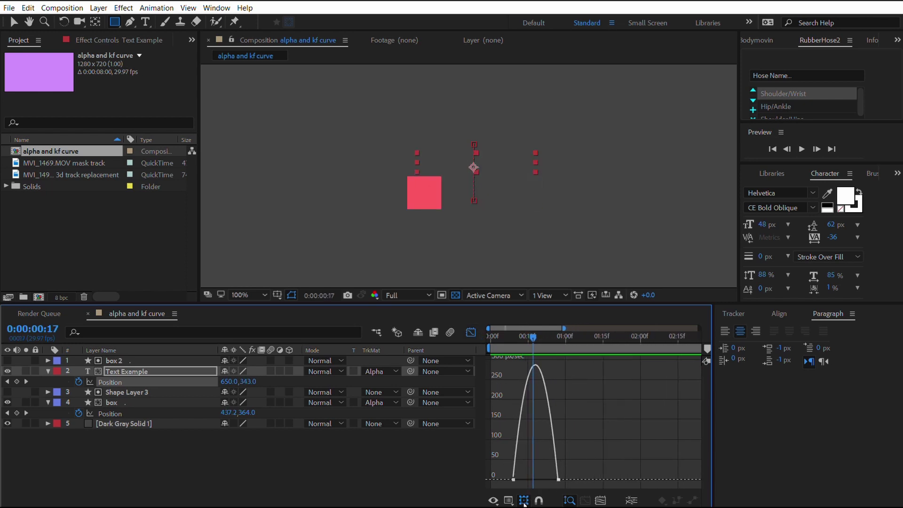
click(521, 479)
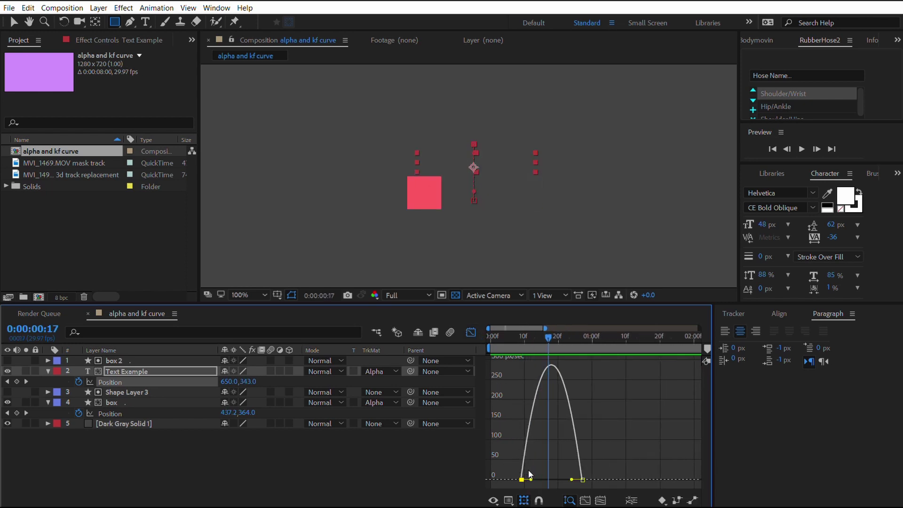
shift+click(583, 479)
drag(531, 479, 541, 468)
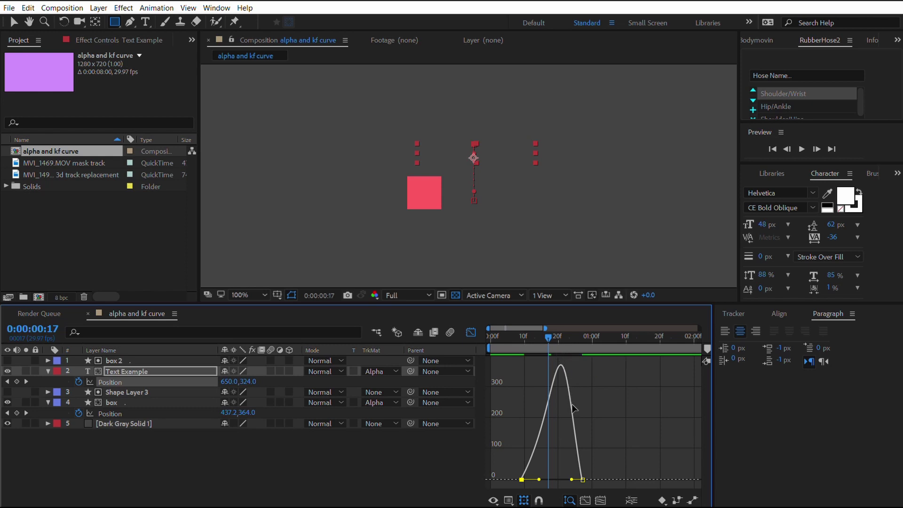
Step: Scrub and play back the text reveal, then zoom the graph out
drag(534, 335, 581, 335)
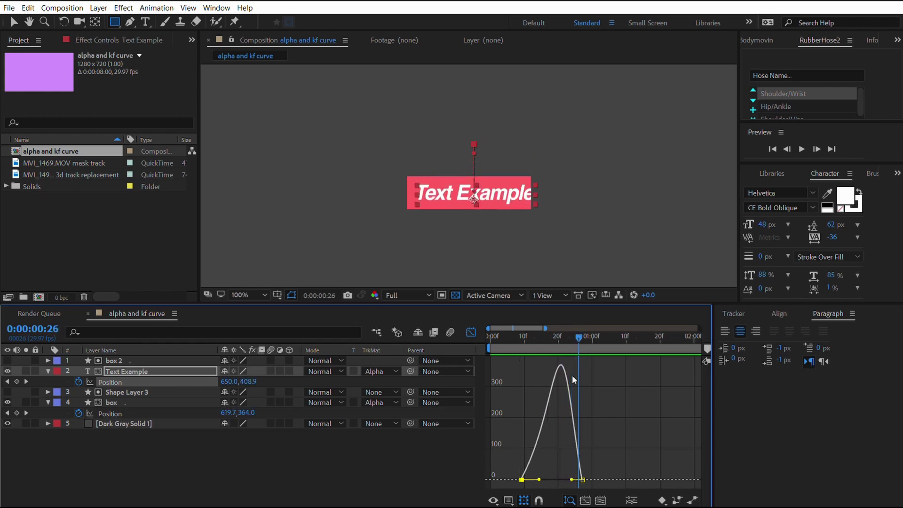
drag(581, 335, 546, 336)
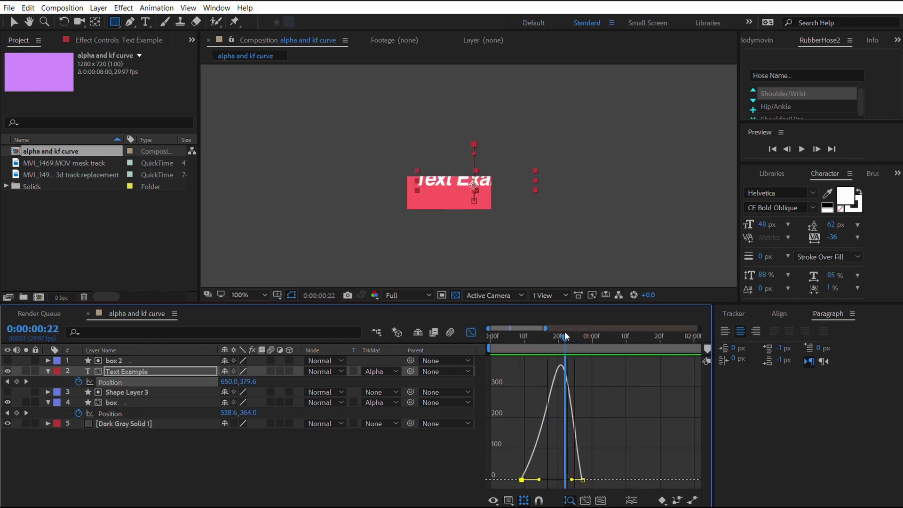
key(space)
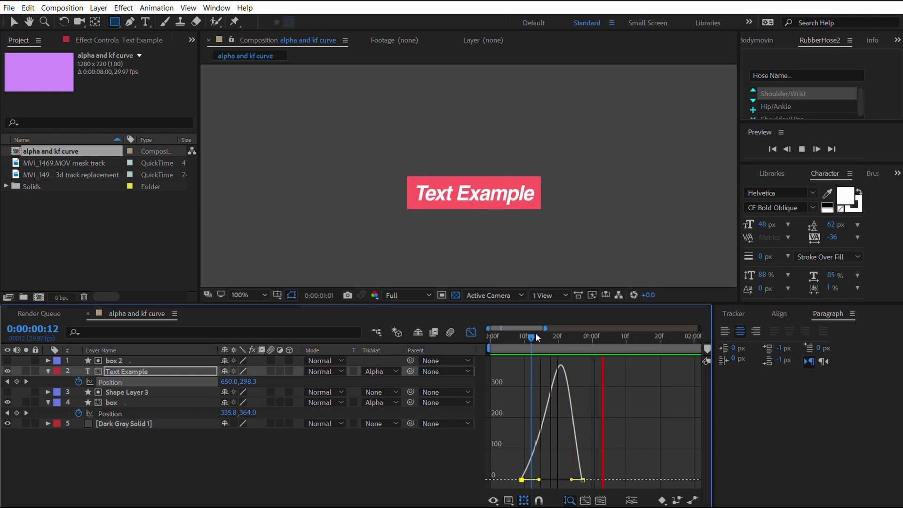
drag(535, 335, 569, 338)
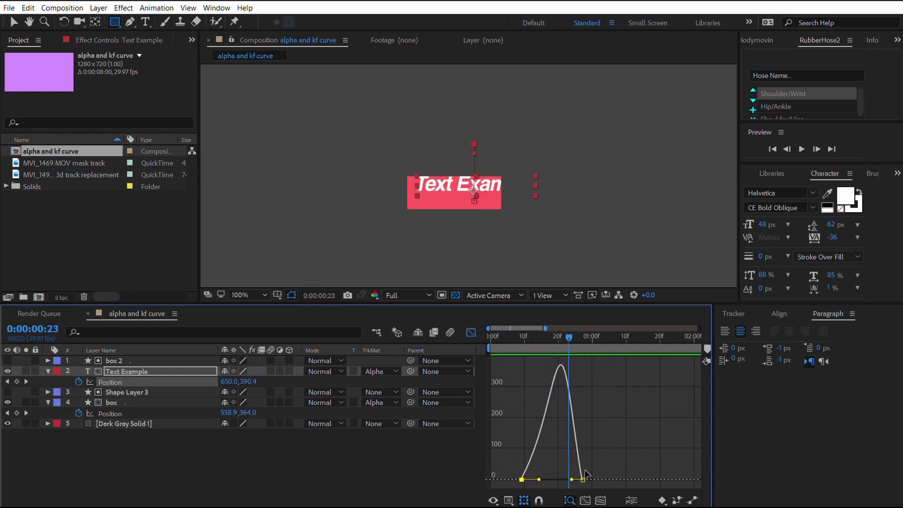
key(minus)
key(minus)
key(minus)
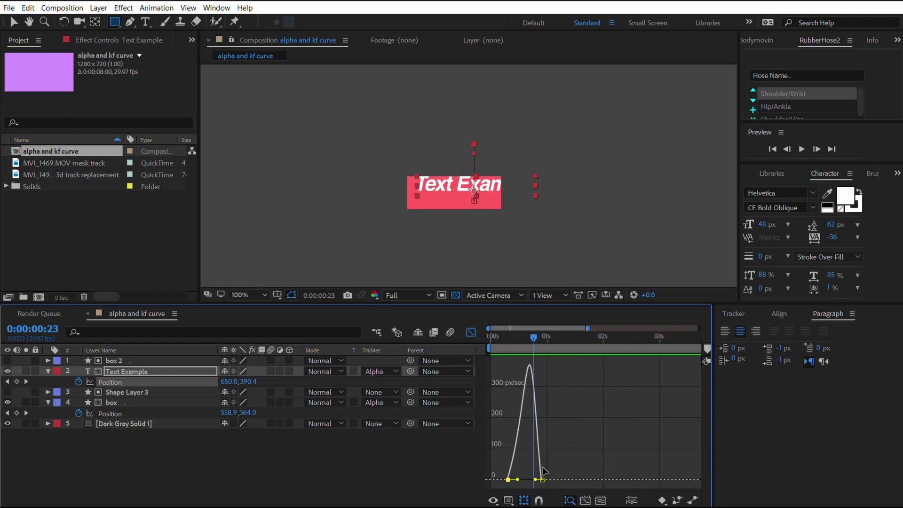
Step: Move the last keyframe later, set its incoming influence near 50%, and preview
drag(543, 468, 551, 468)
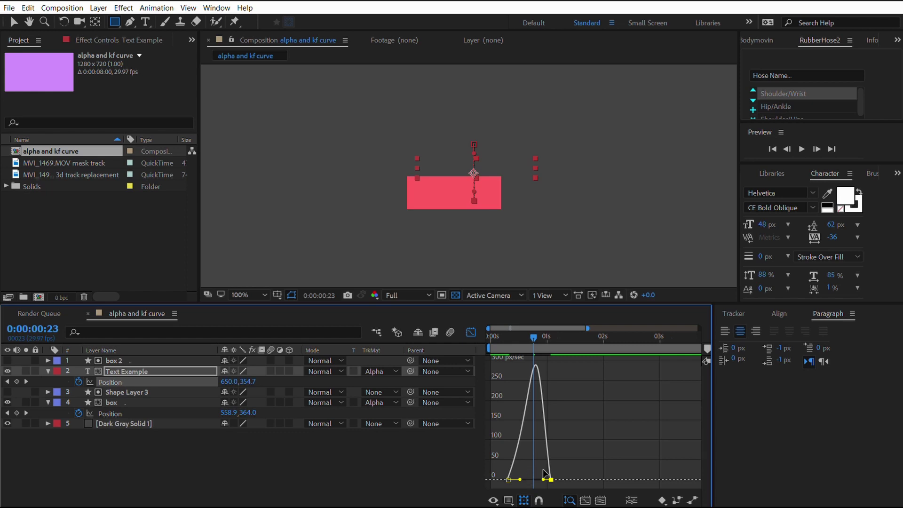
drag(543, 479, 537, 479)
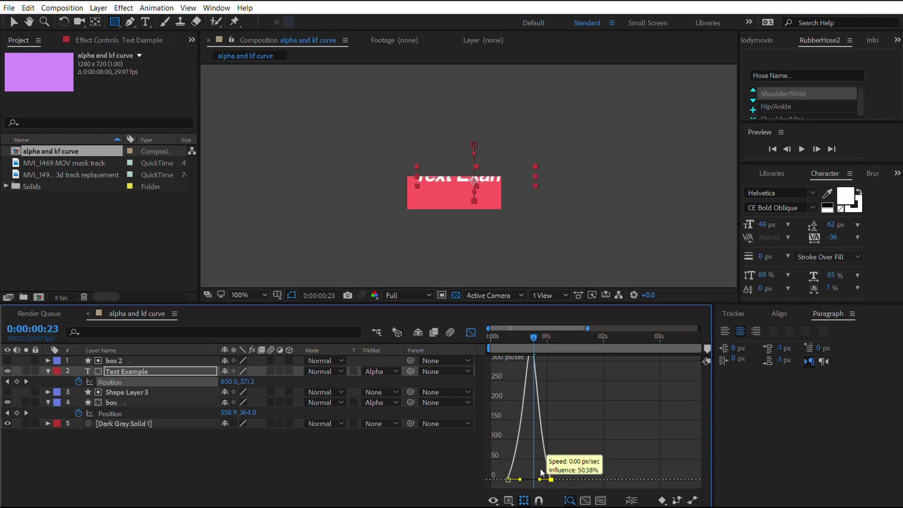
key(space)
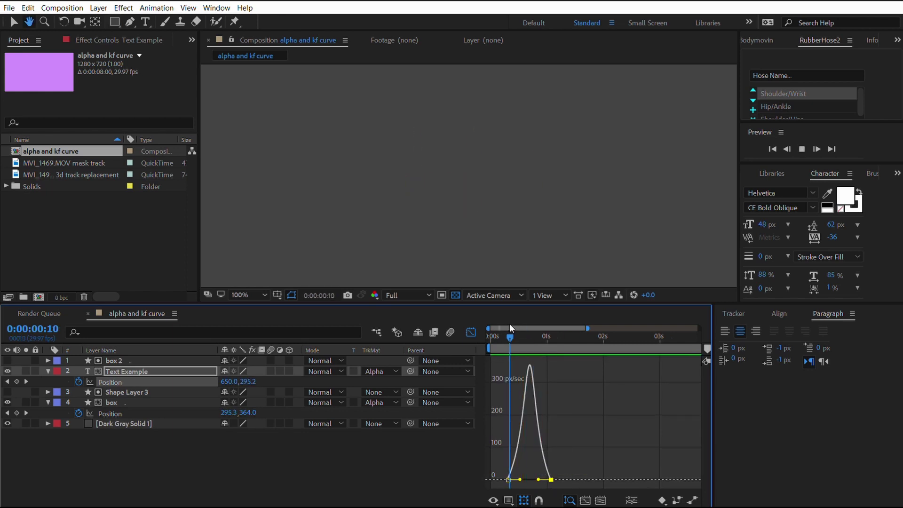
key(space)
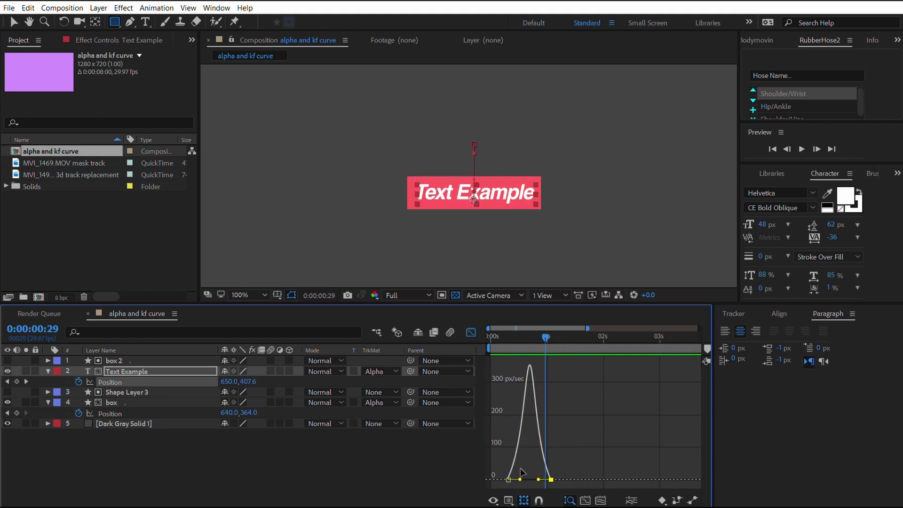
Step: Scrub from frame 15, then set influences to about 37% out and 76% in
click(519, 332)
drag(519, 332, 533, 339)
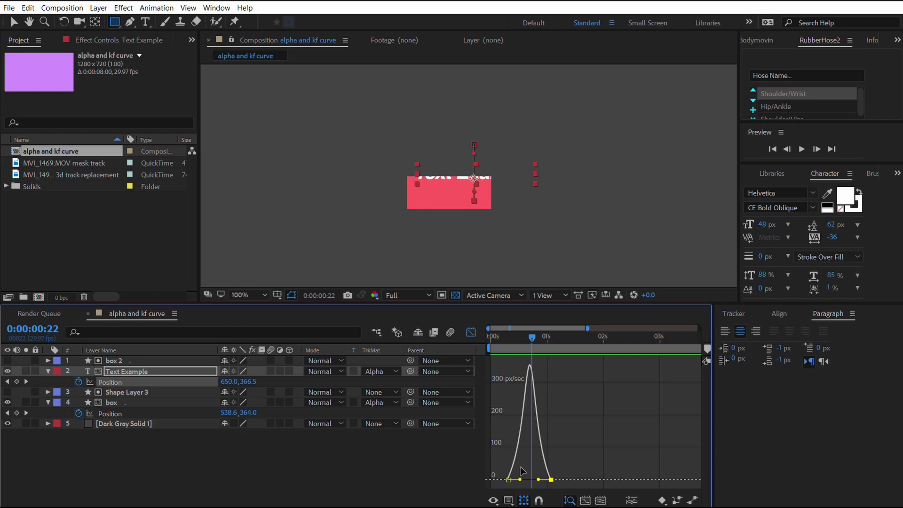
drag(520, 479, 516, 473)
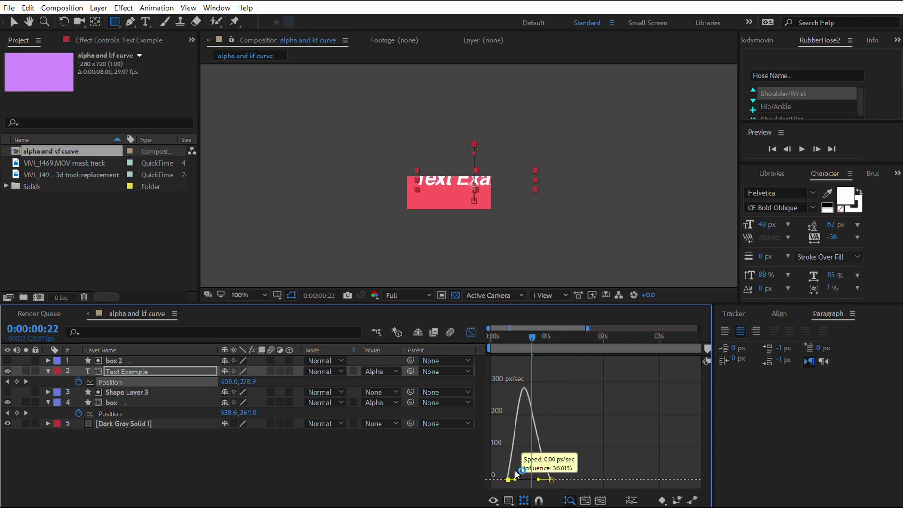
drag(540, 475, 534, 470)
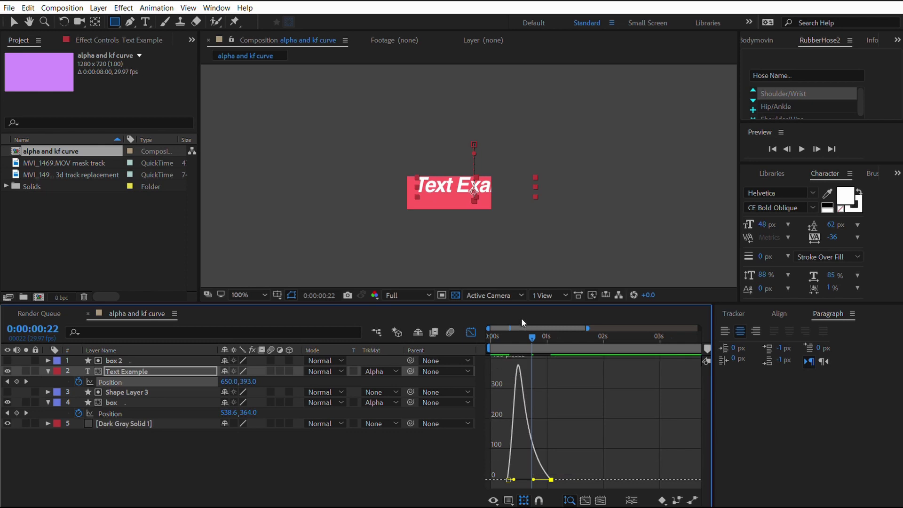
Step: Preview from the start to frame 21, then lower the last keyframe's incoming influence to about 22%
click(507, 331)
key(space)
key(space)
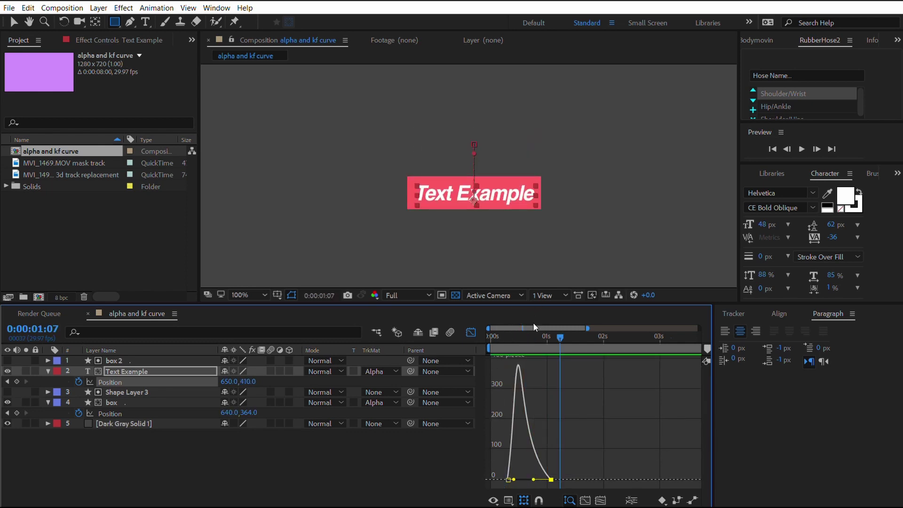
drag(511, 324, 547, 328)
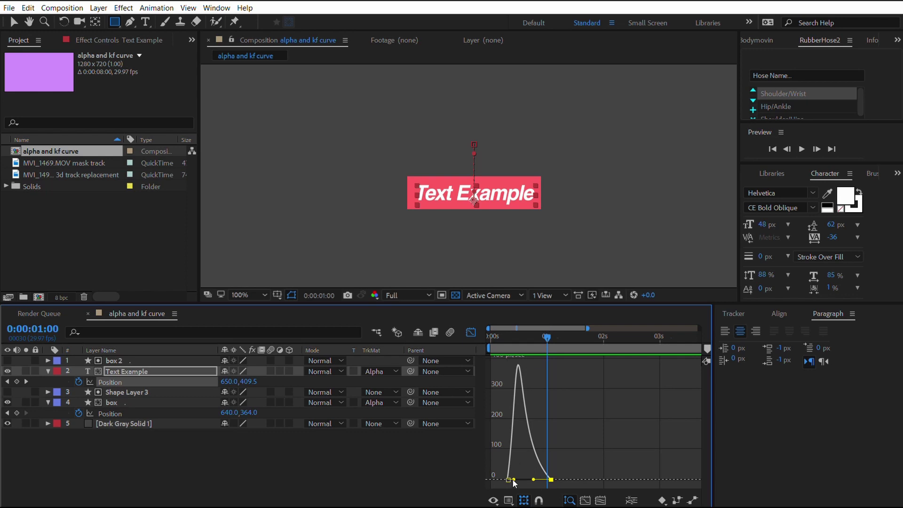
mouse_move(533, 479)
mouse_down()
mouse_move(546, 479)
mouse_move(526, 479)
mouse_up()
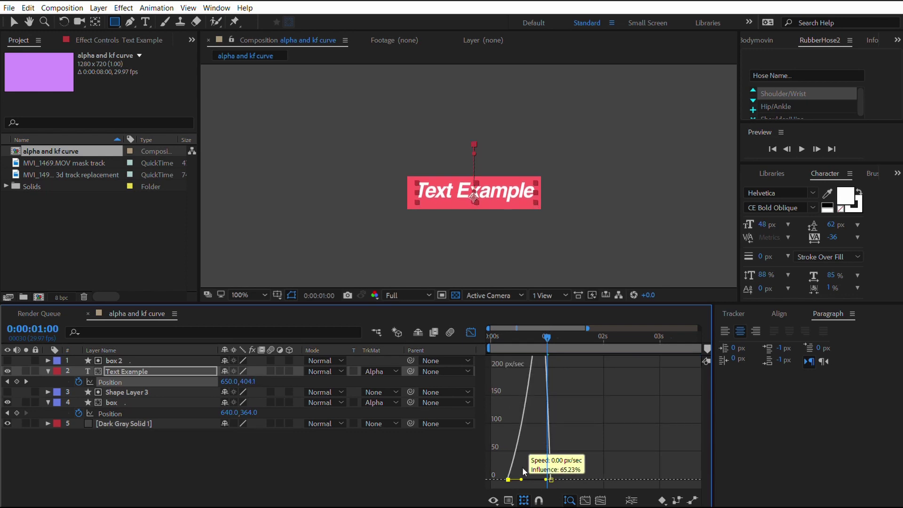
Step: Reshape the last keyframe's ease for a 300 px/sec peak and replay from frame 9 through frame 28
click(507, 334)
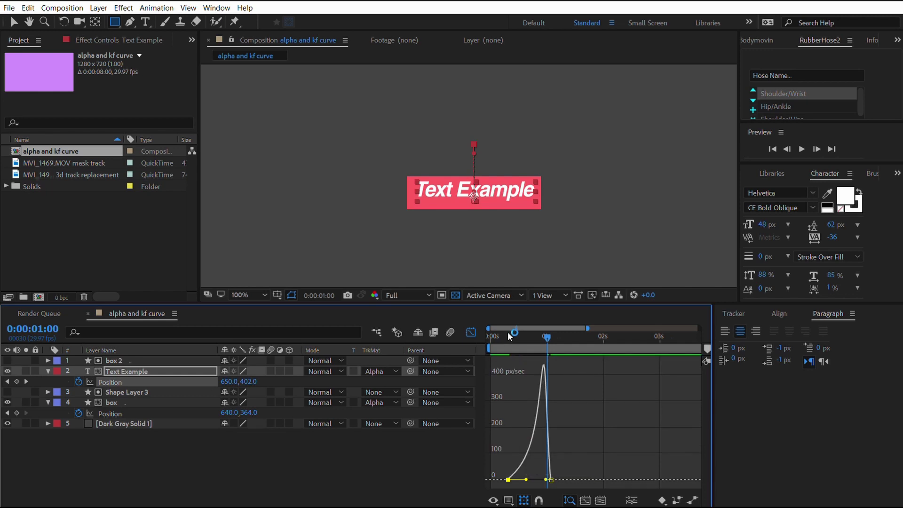
key(space)
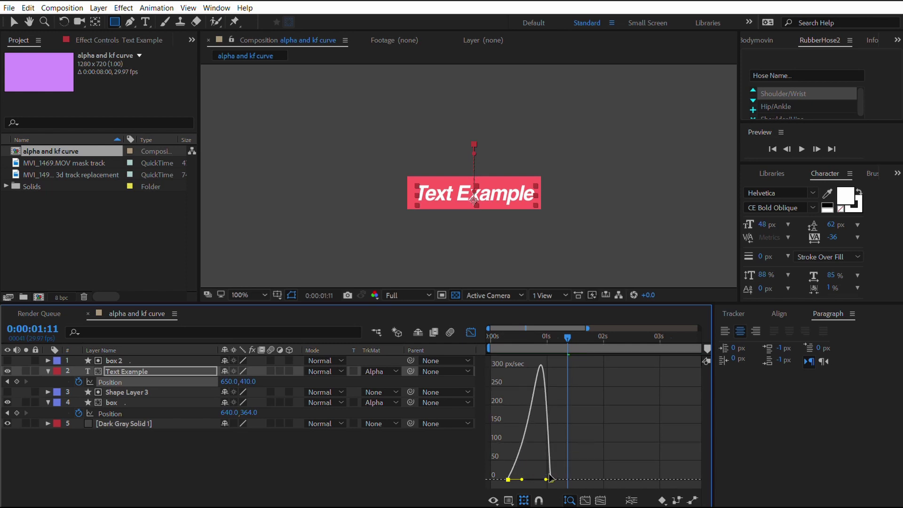
drag(545, 479, 558, 474)
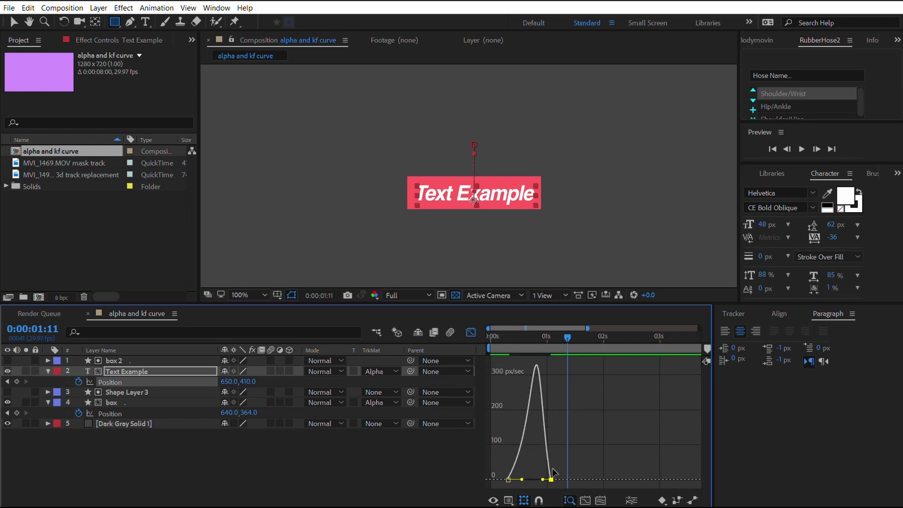
click(507, 330)
key(space)
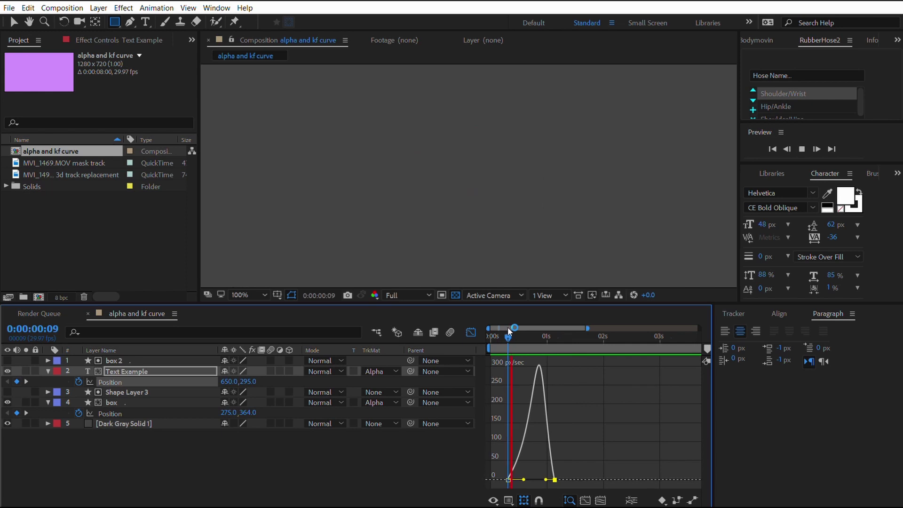
key(space)
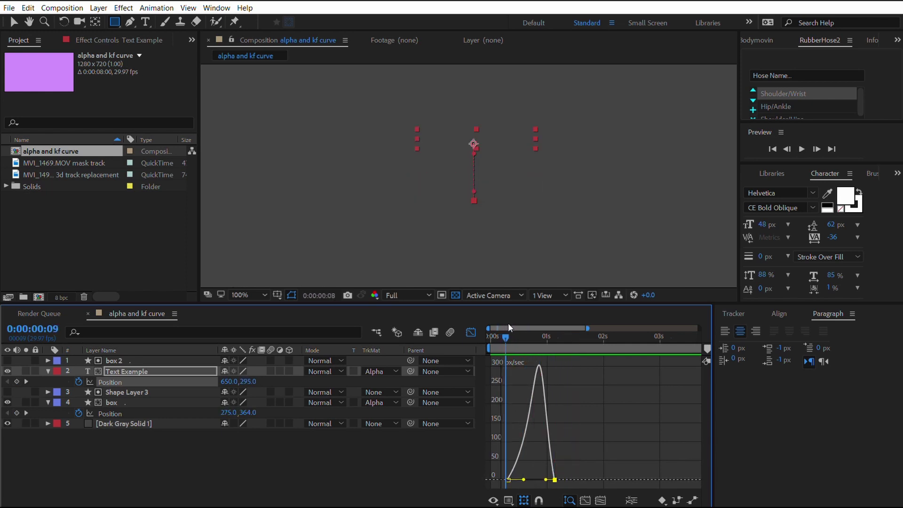
mouse_move(508, 325)
mouse_down()
mouse_move(559, 338)
mouse_move(518, 330)
mouse_up()
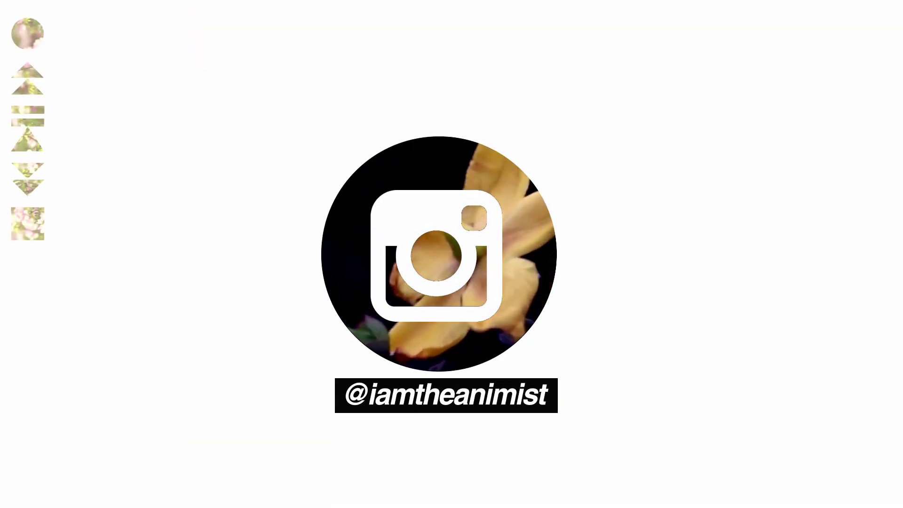